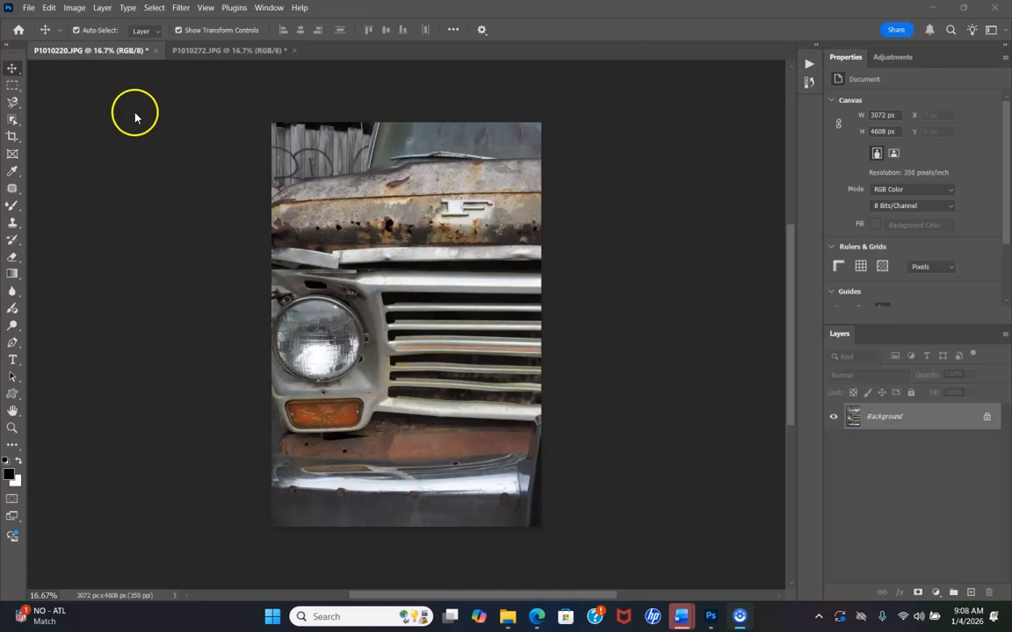
Turn off resampling in the truck photo's Image Size settings and set the resolution to 300 pixels/inch.
left_click(76, 9)
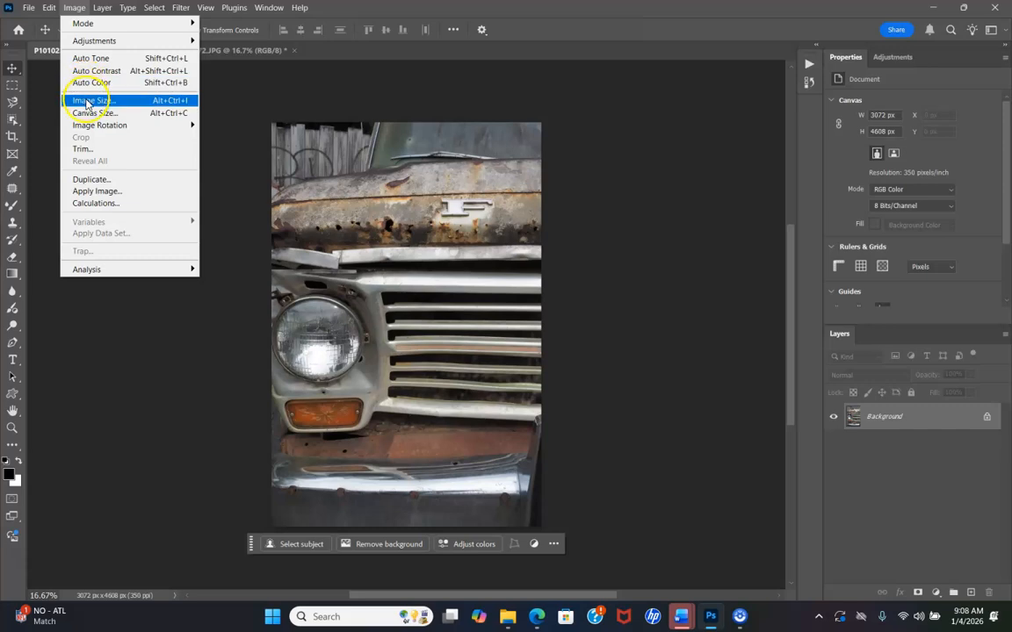
left_click(192, 101)
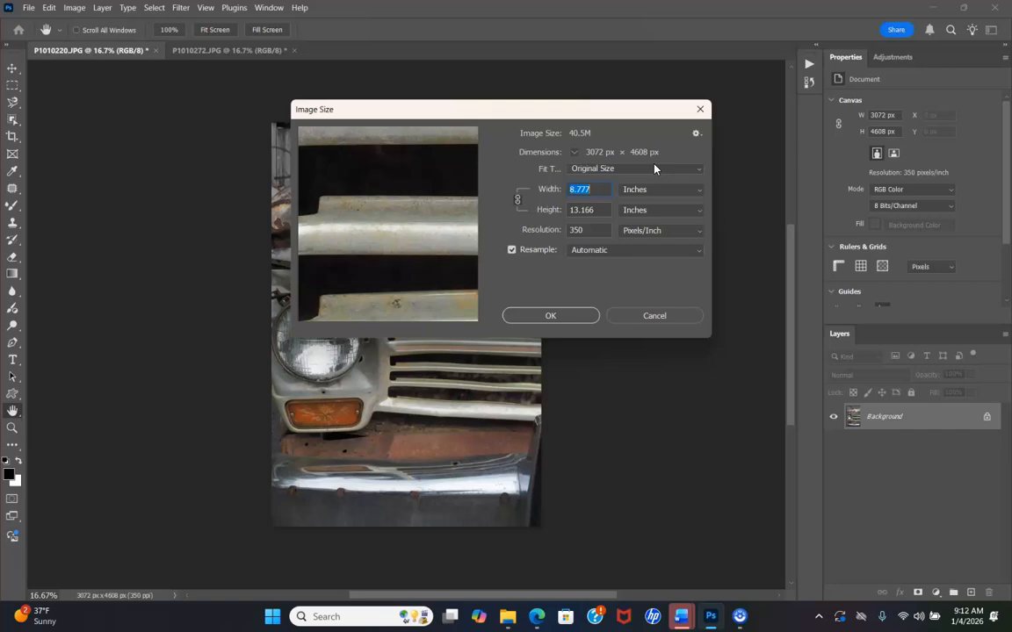
left_click(512, 253)
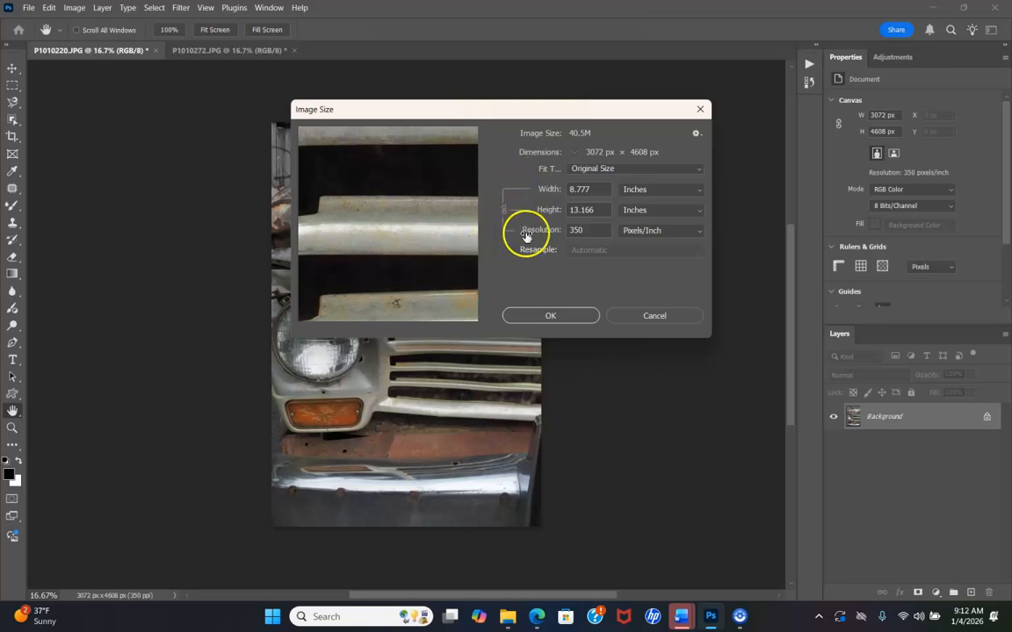
left_click(588, 229)
double_click(589, 230)
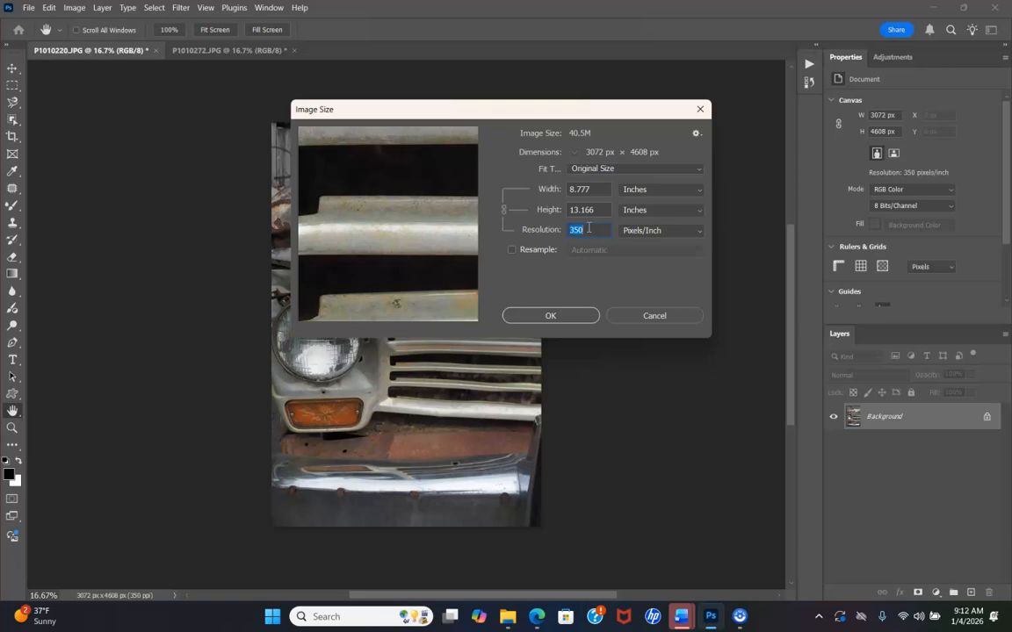
type("72")
key("BackSpace")
key("BackSpace")
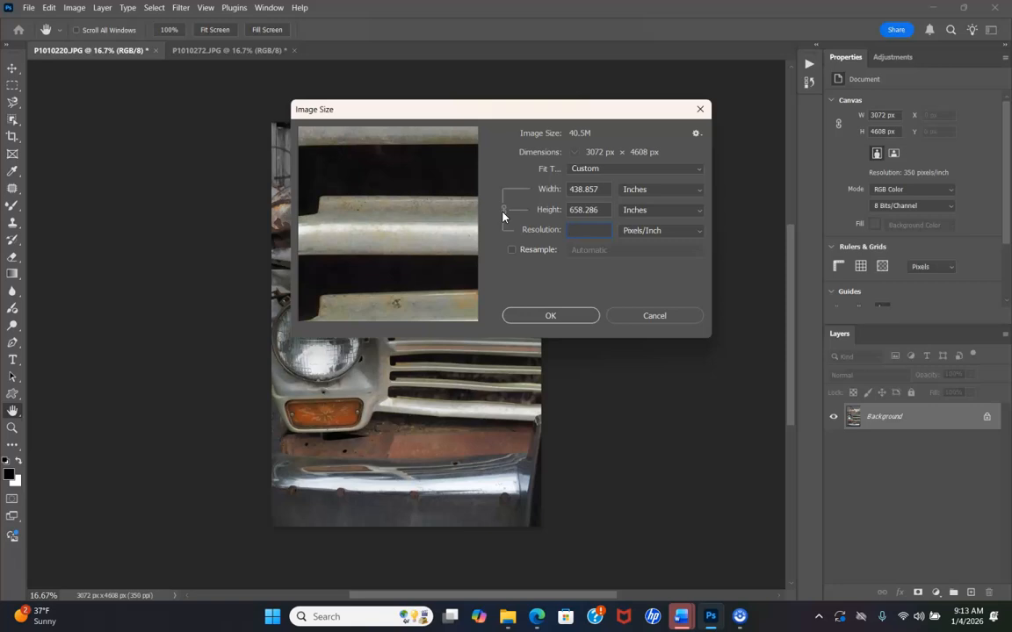
type("300")
Turn resampling on and resize the photo to 72 pixels/inch with a height of 10 inches.
left_click(512, 251)
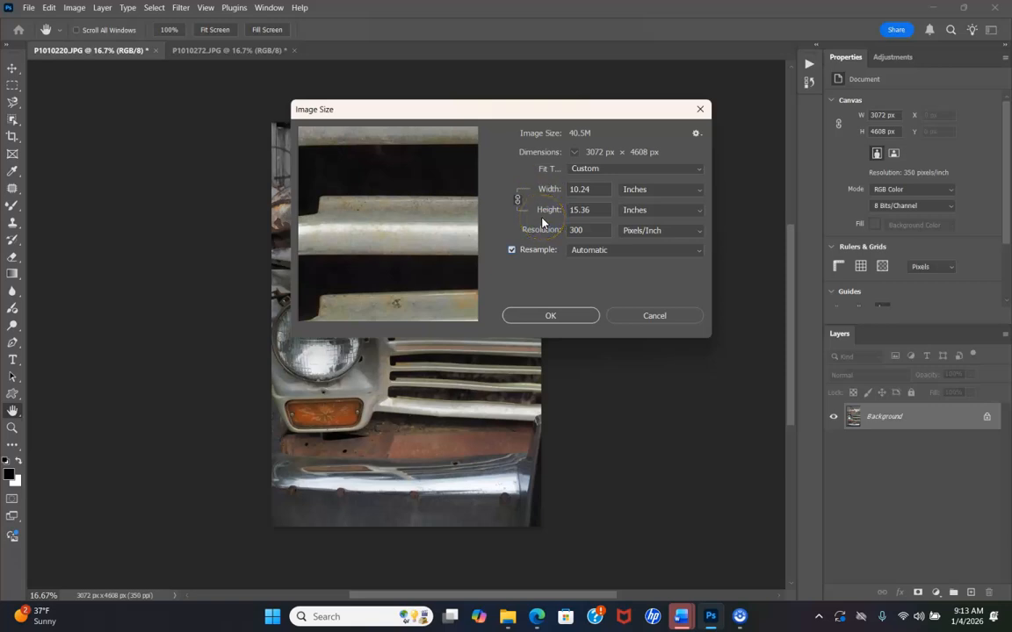
double_click(575, 230)
type("72")
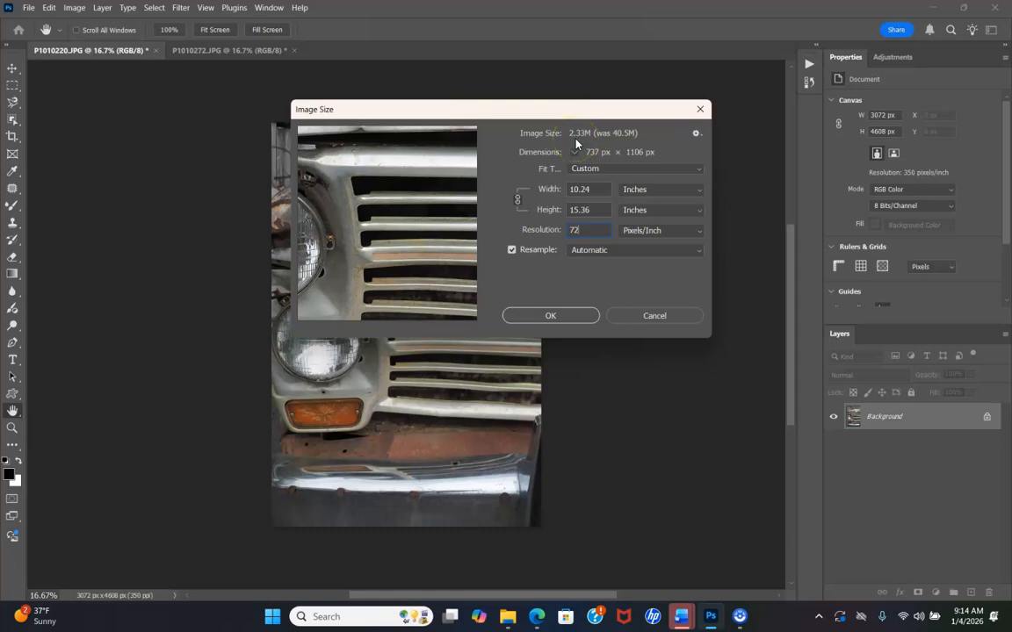
left_click(583, 209)
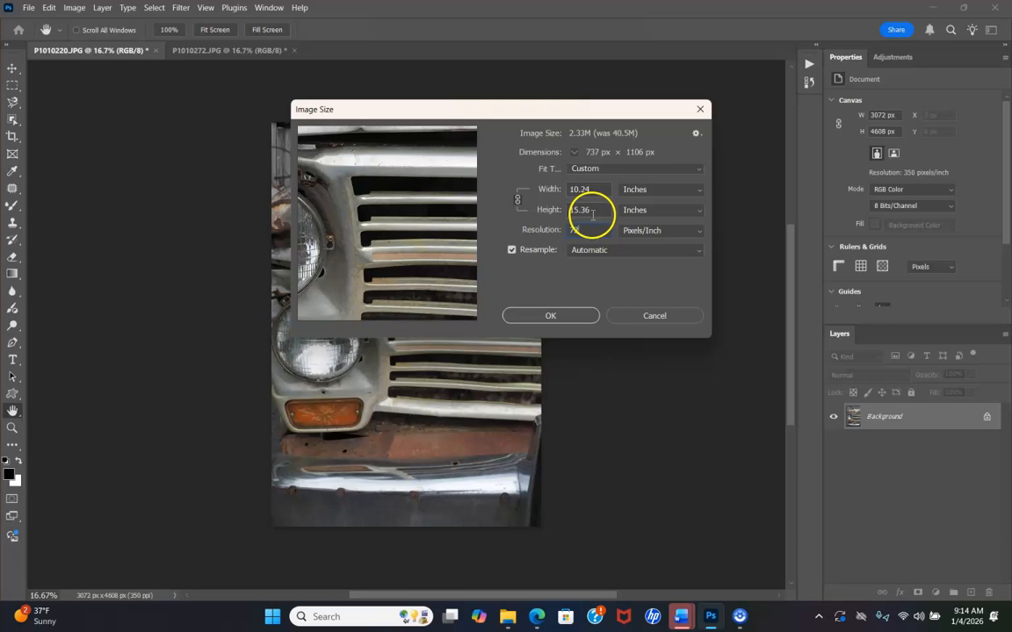
double_click(593, 208)
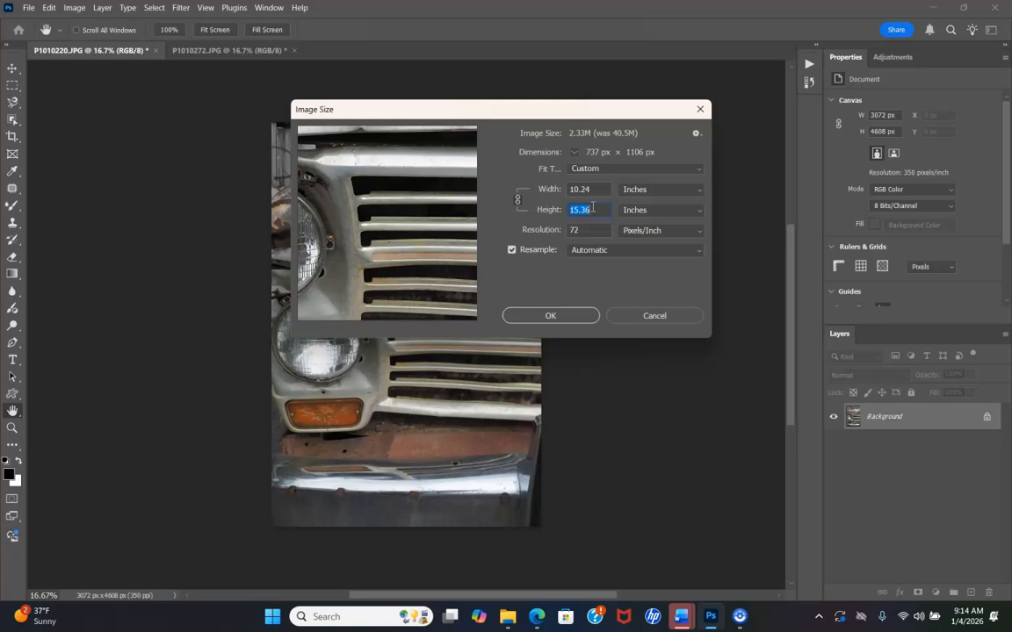
type("10")
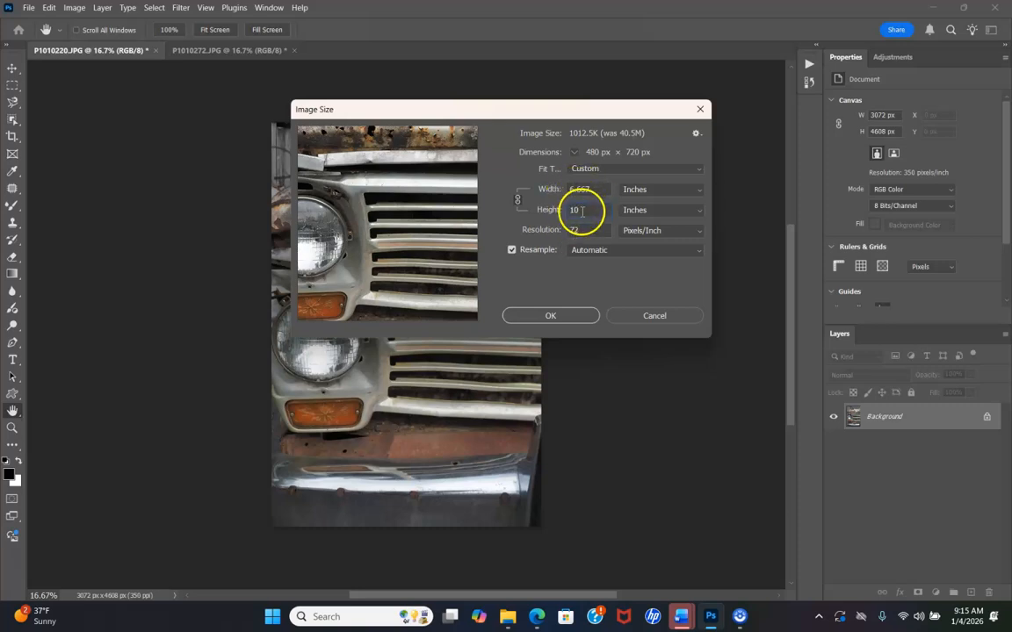
left_click(553, 316)
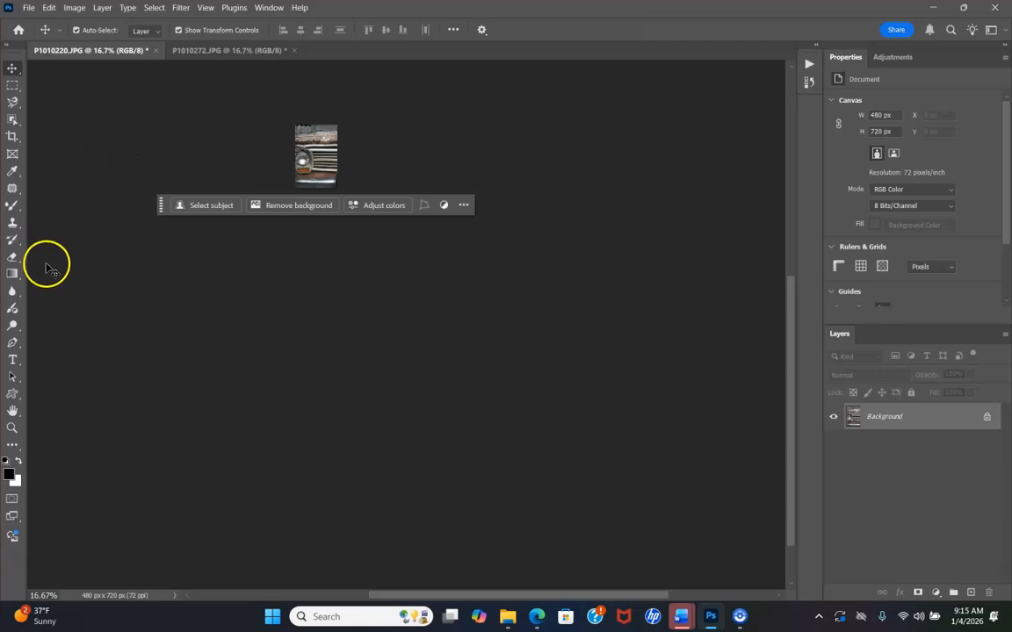
Examine the resized photo's detail at magnifications up to 600%, and fit the whole image on screen.
left_click(13, 428)
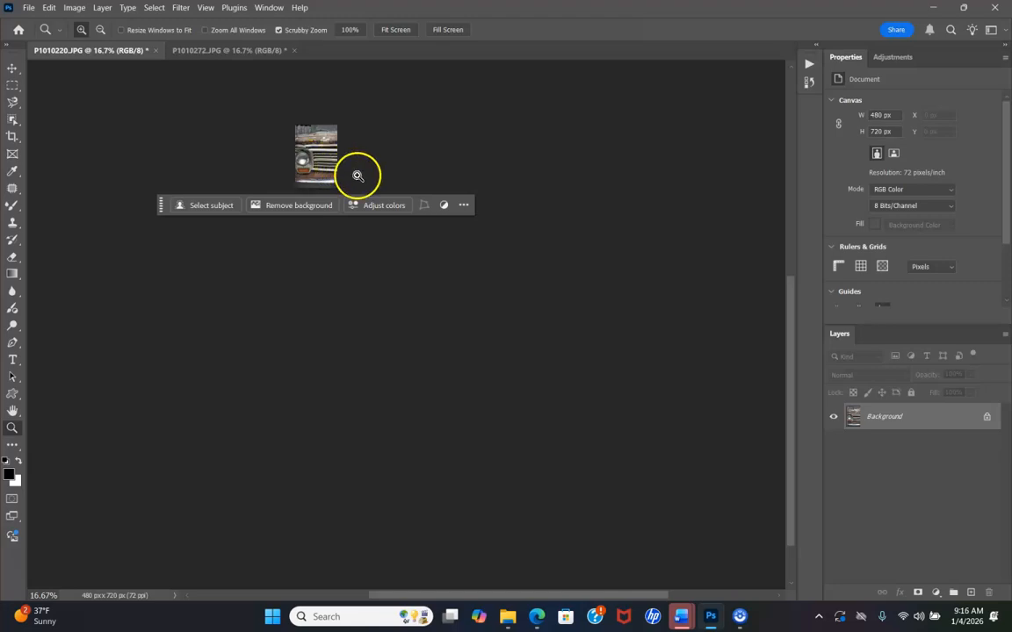
left_click(328, 153)
left_click(328, 153)
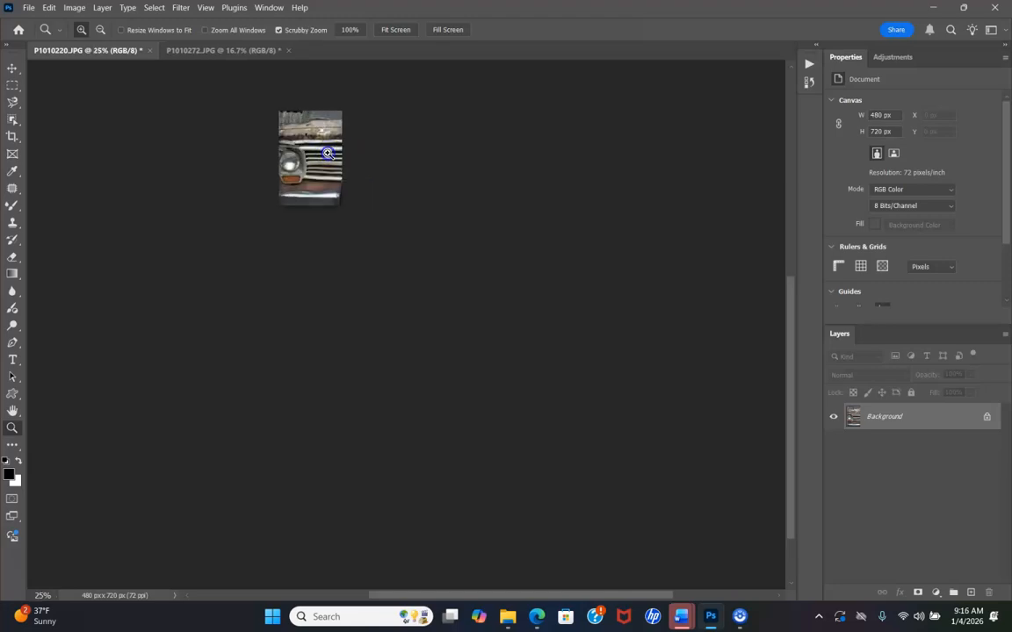
left_click(328, 152)
left_click(328, 153)
left_click(314, 158)
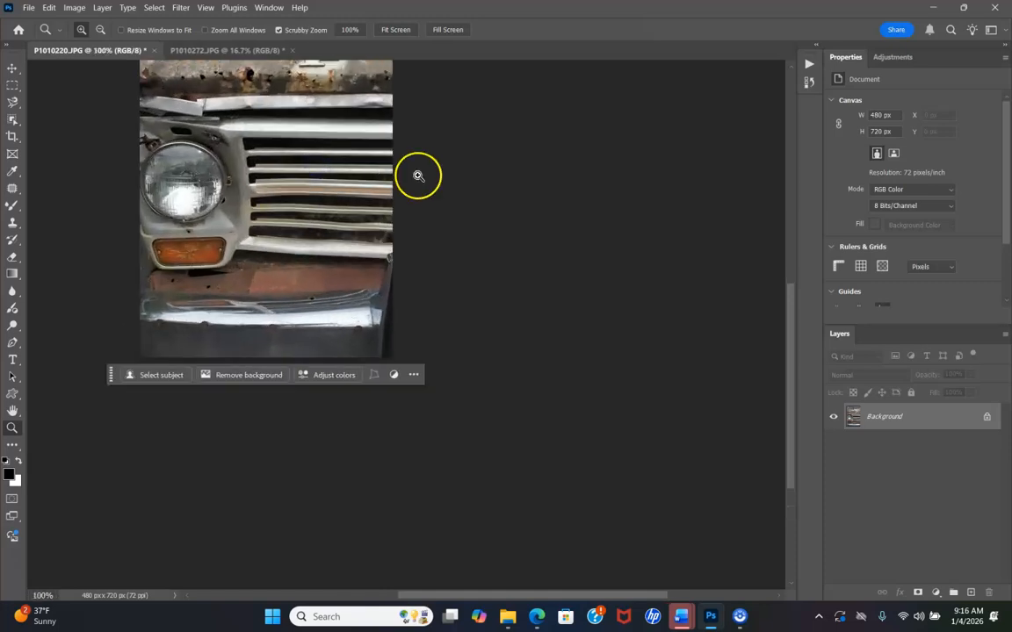
scroll(417, 175, "up", 3)
scroll(418, 175, "up", 2)
left_click(330, 233)
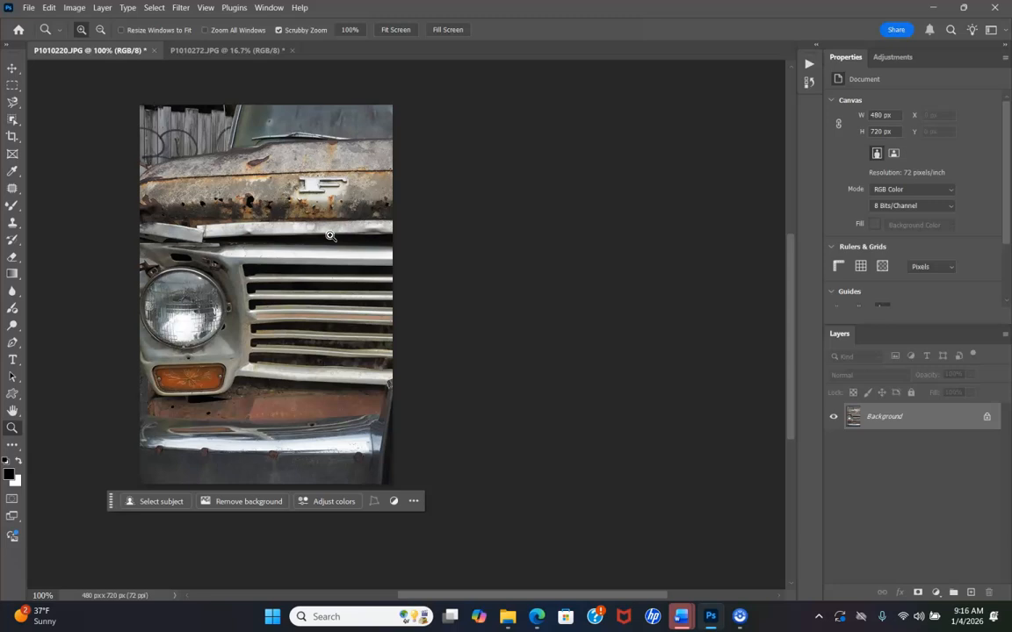
left_click_drag(330, 235, 331, 236)
right_click(330, 235)
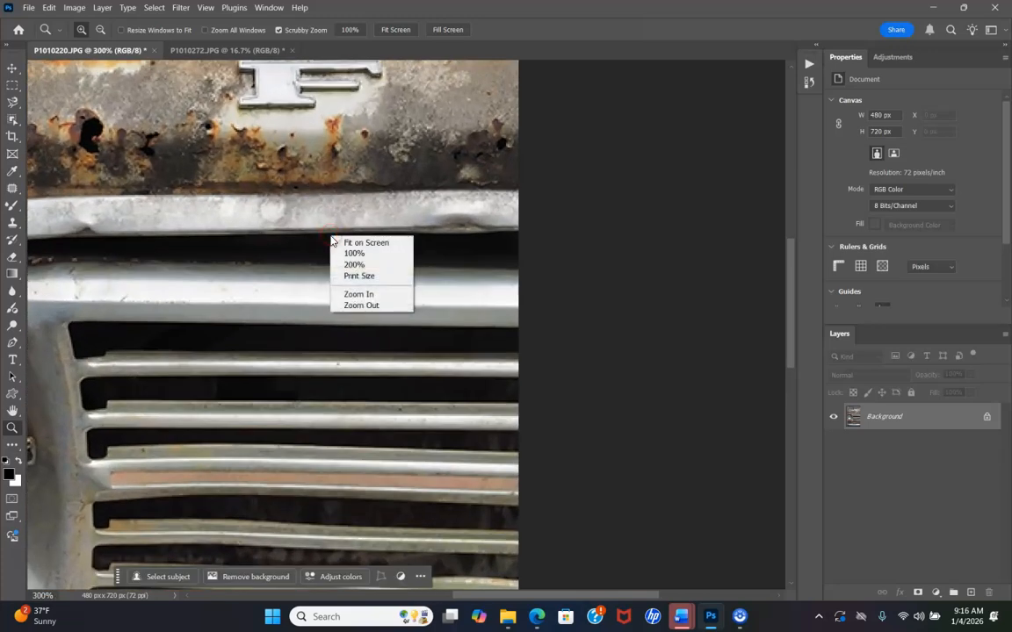
key("Escape")
left_click_drag(330, 236, 330, 235)
scroll(330, 235, "up", 3)
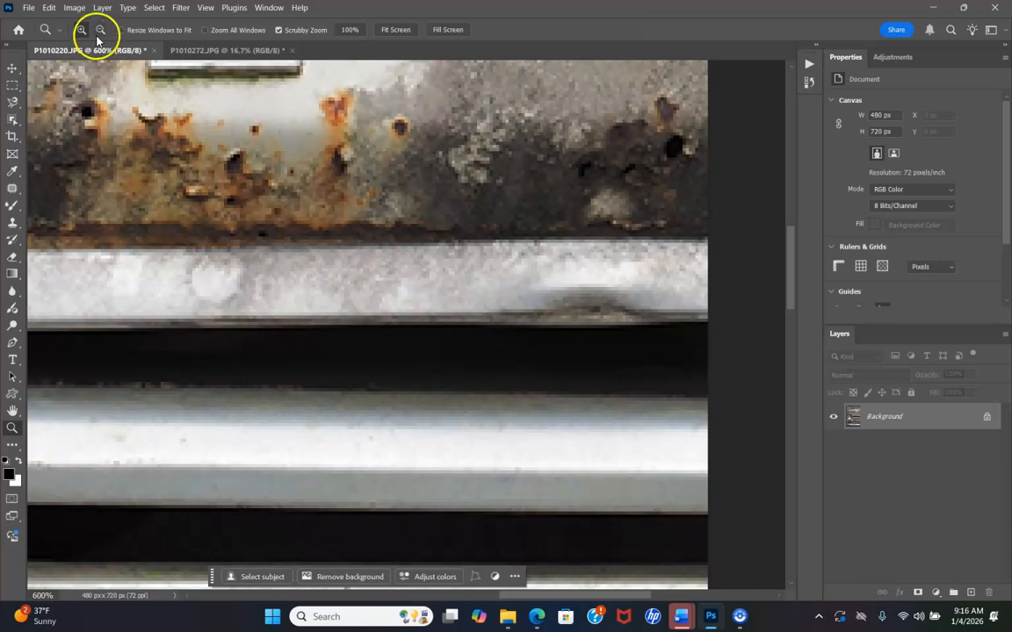
left_click(397, 30)
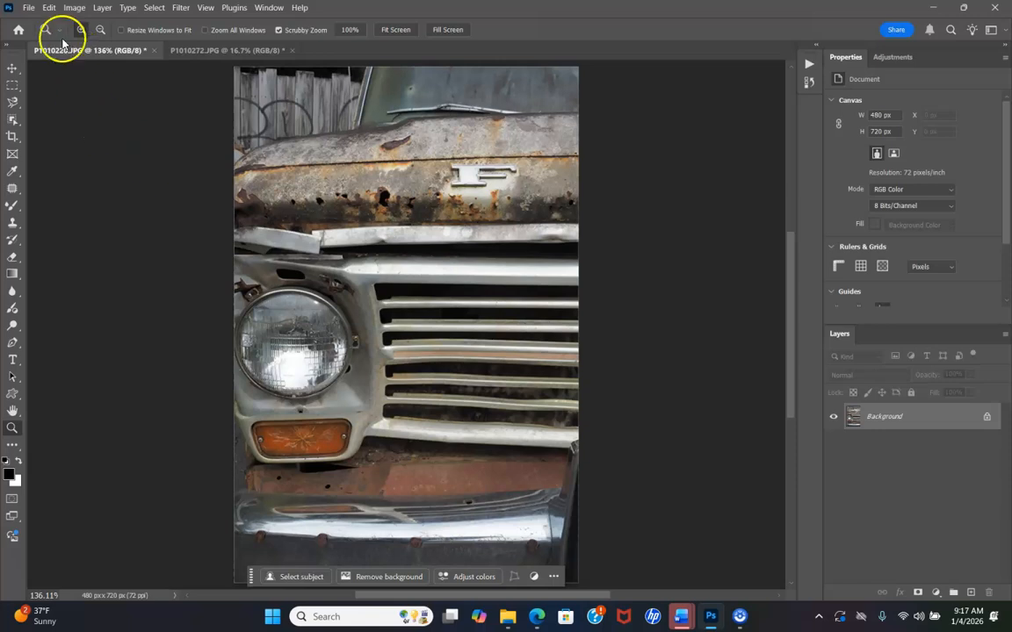
Start saving a copy of the resized photo and name it "SCav Hunt Your Name Ford Bumper".
left_click(32, 8)
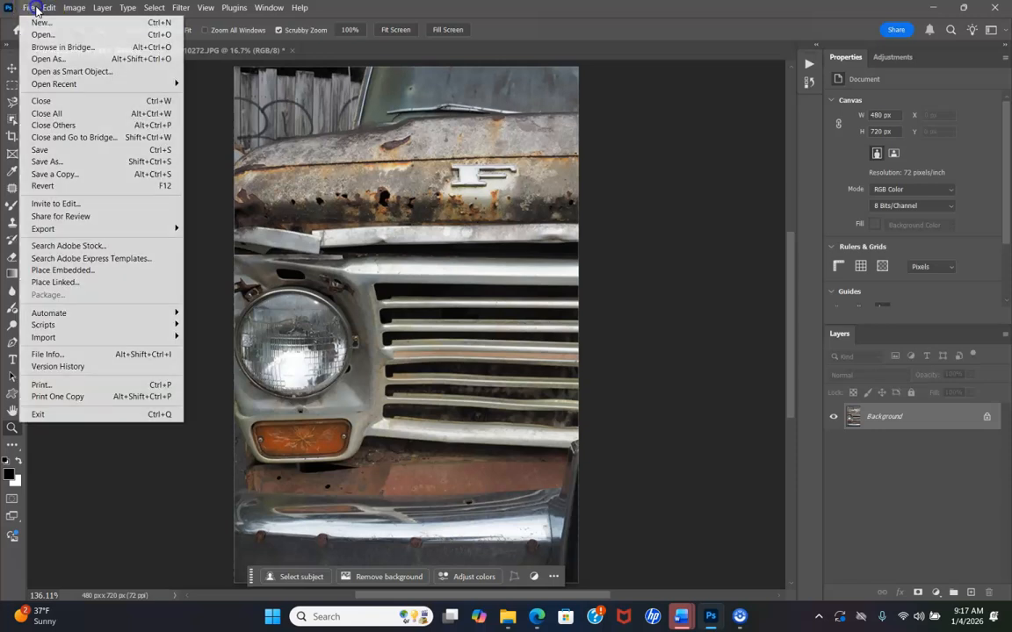
left_click(55, 175)
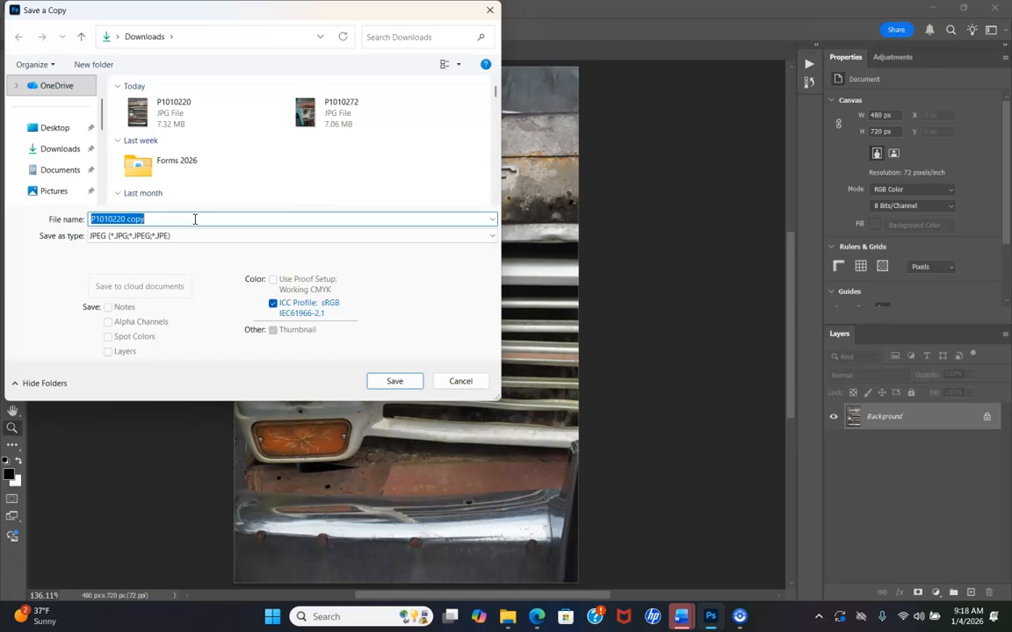
type("SC")
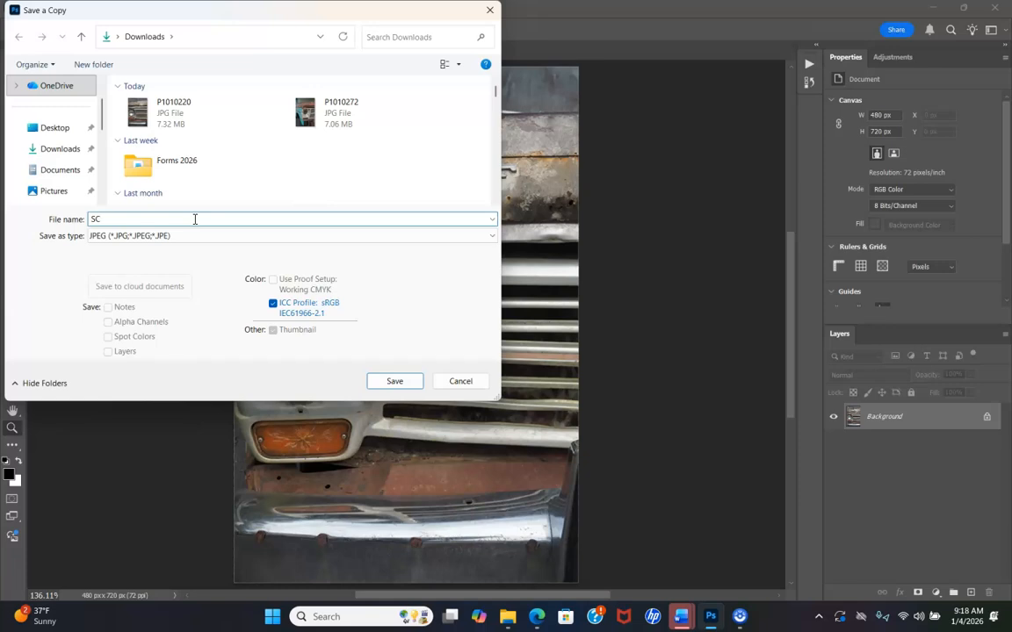
key("BackSpace")
key("BackSpace")
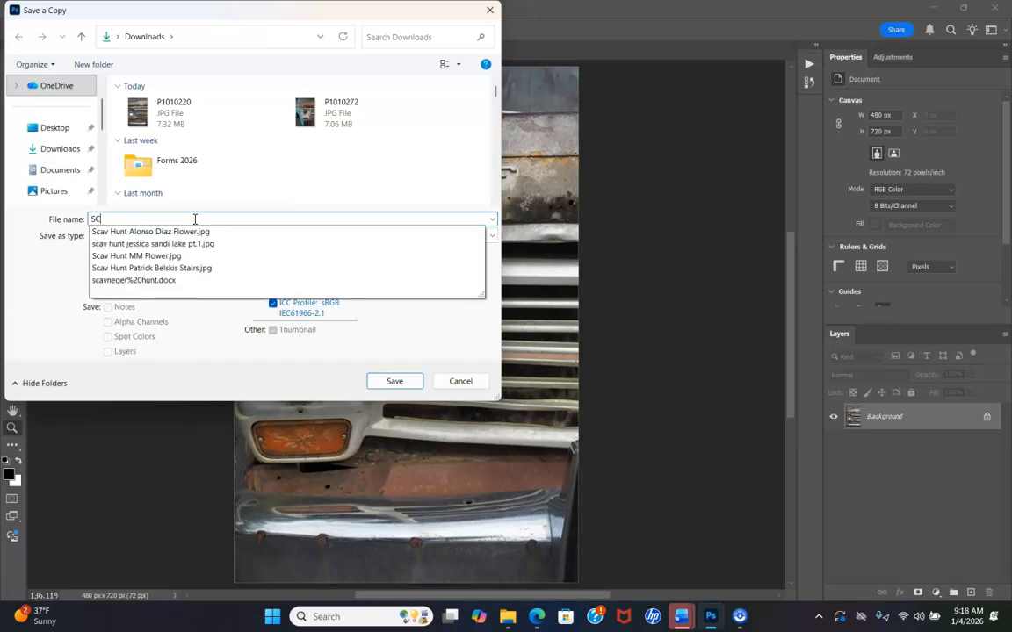
type("Cav ")
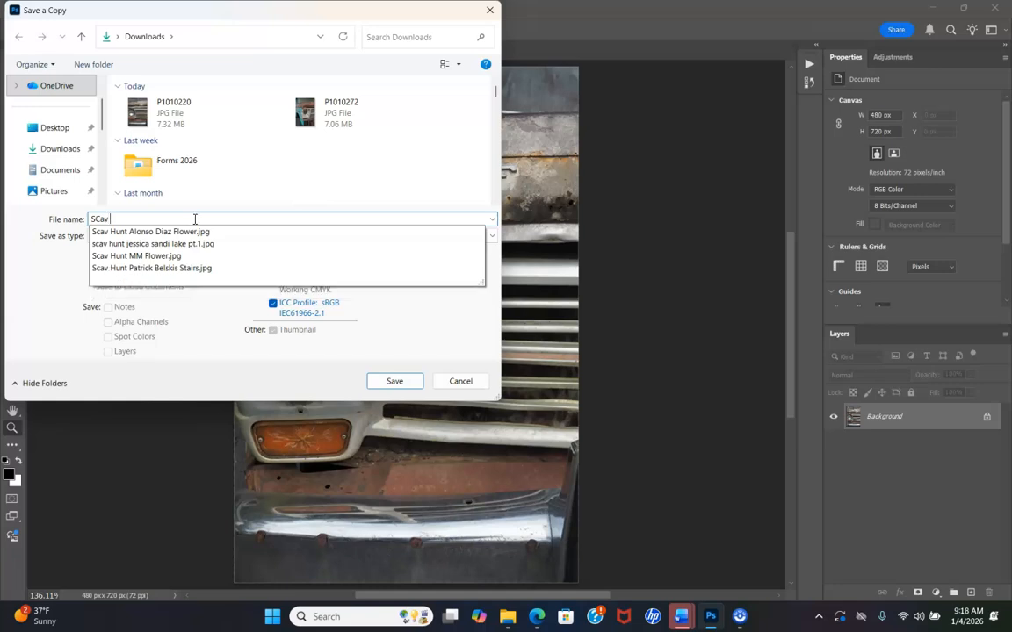
type("Hunt")
left_click(195, 218)
left_click(189, 218)
type("Your")
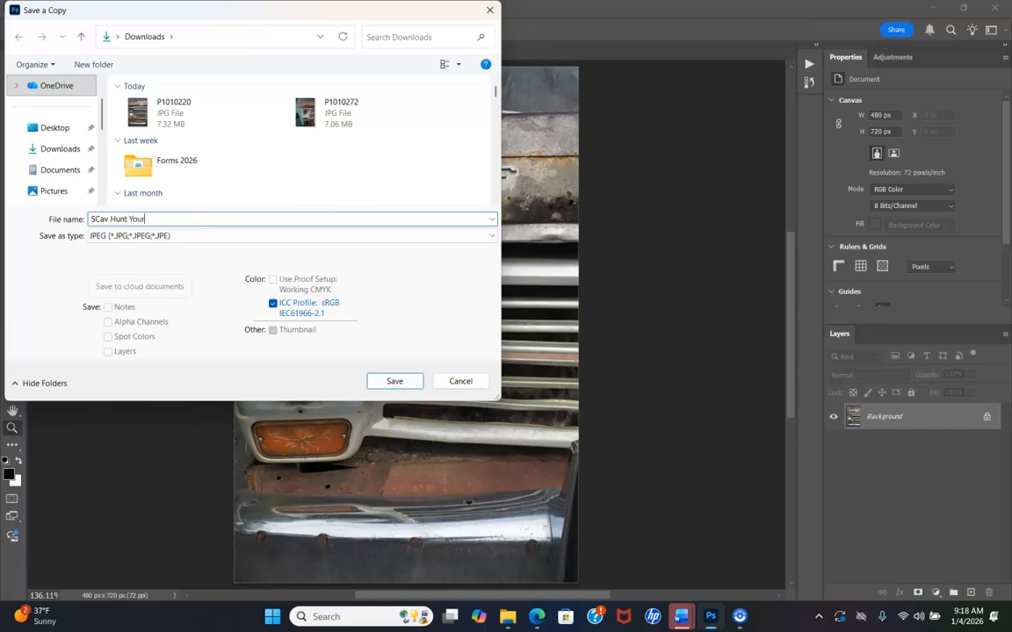
type(" Name")
type("Ford Bumper")
Choose JPEG (*.JPG;*.JPEG;*.JPE) as the file format of the copy.
left_click(179, 237)
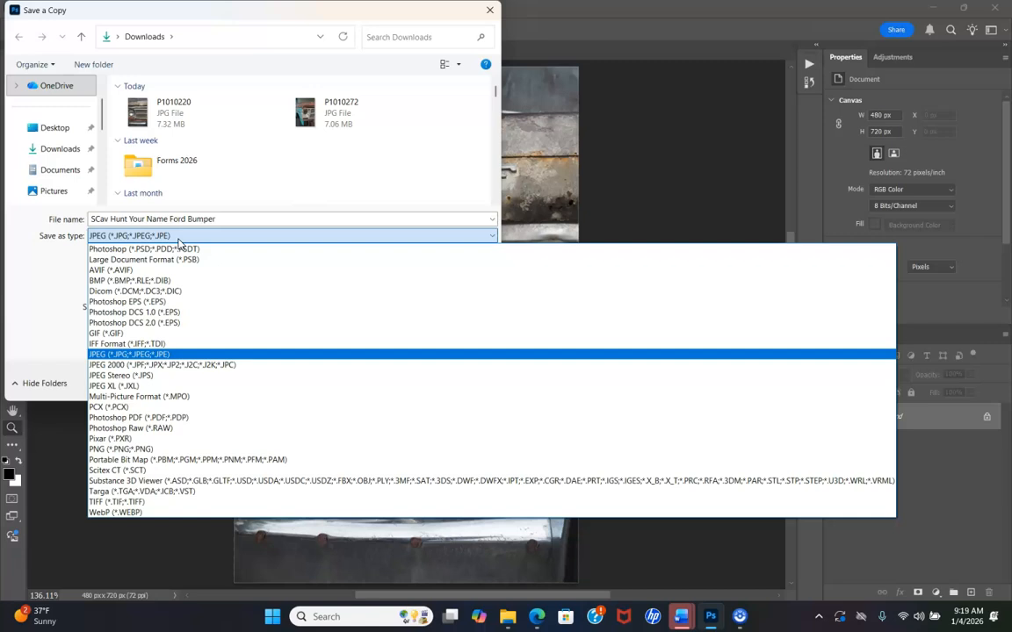
left_click(131, 354)
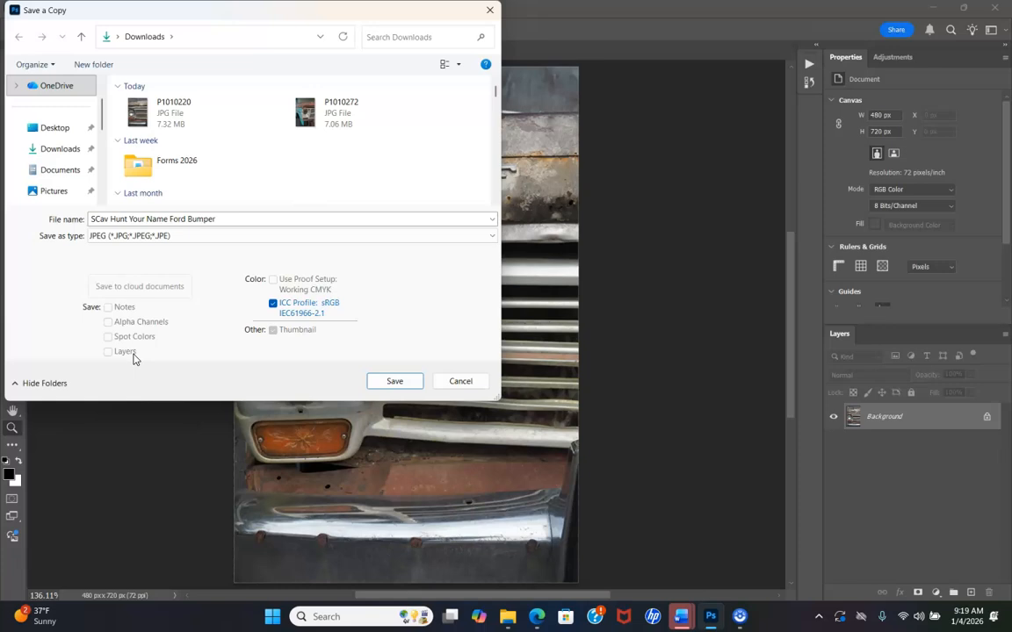
left_click(116, 237)
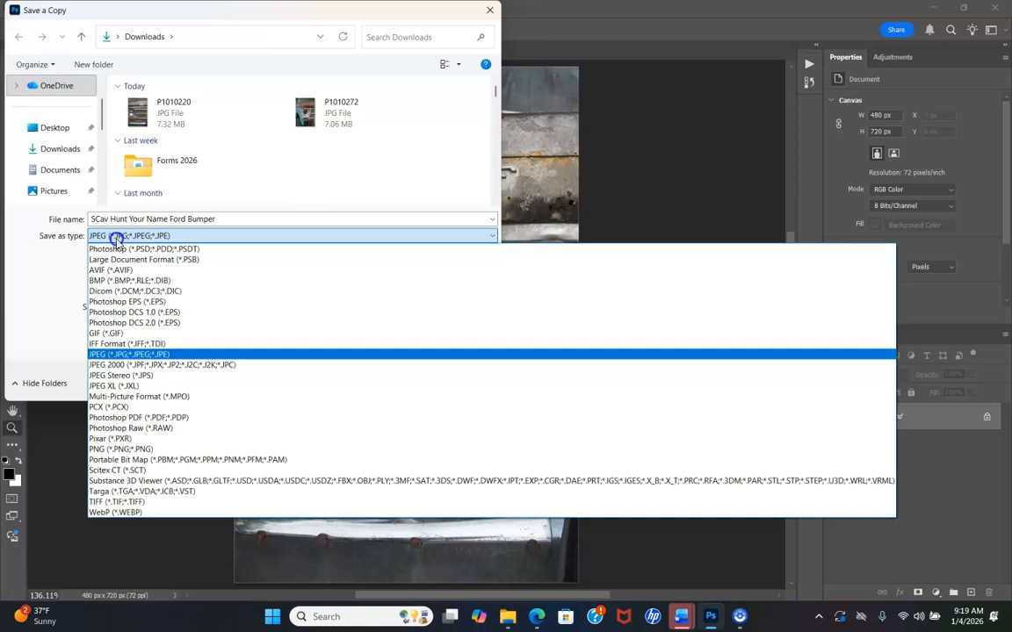
left_click(115, 355)
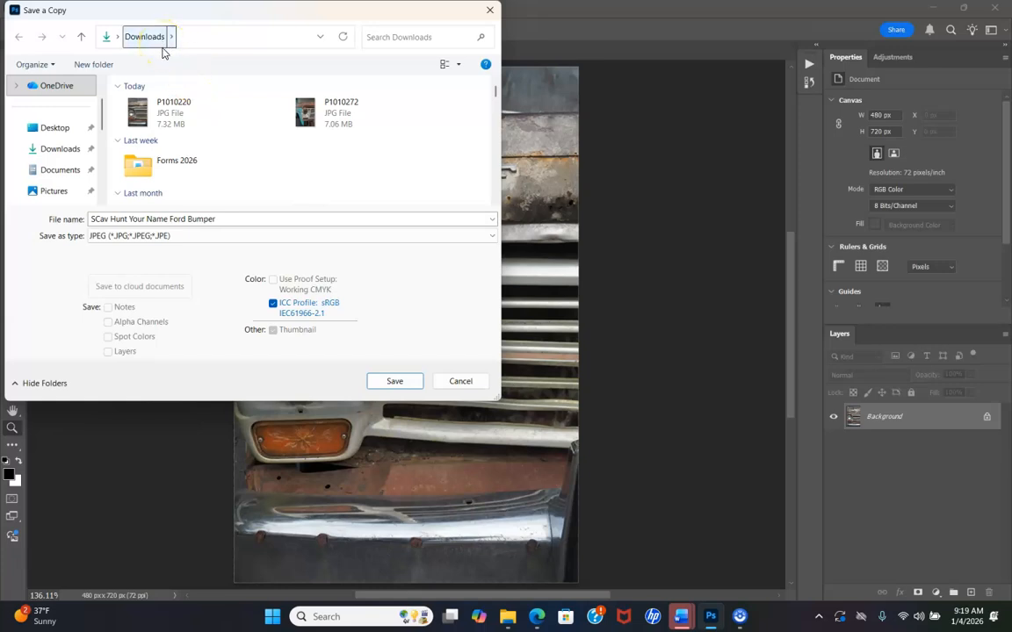
Save the copy into the personal folder on the Desktop with JPEG quality 7 (Medium) and the Baseline ("Standard") format.
left_click(49, 133)
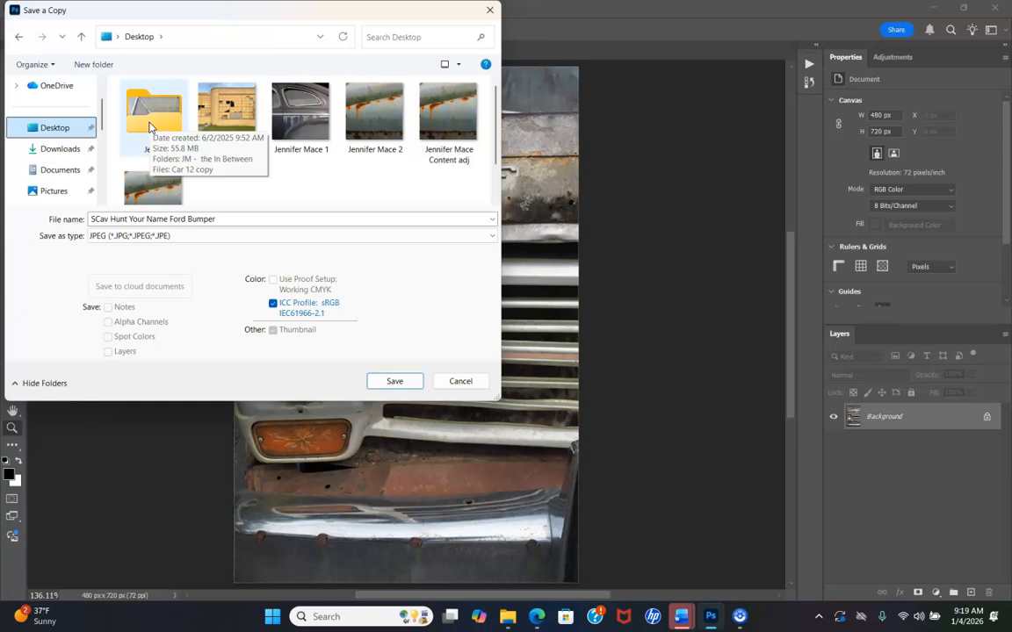
left_click(158, 146)
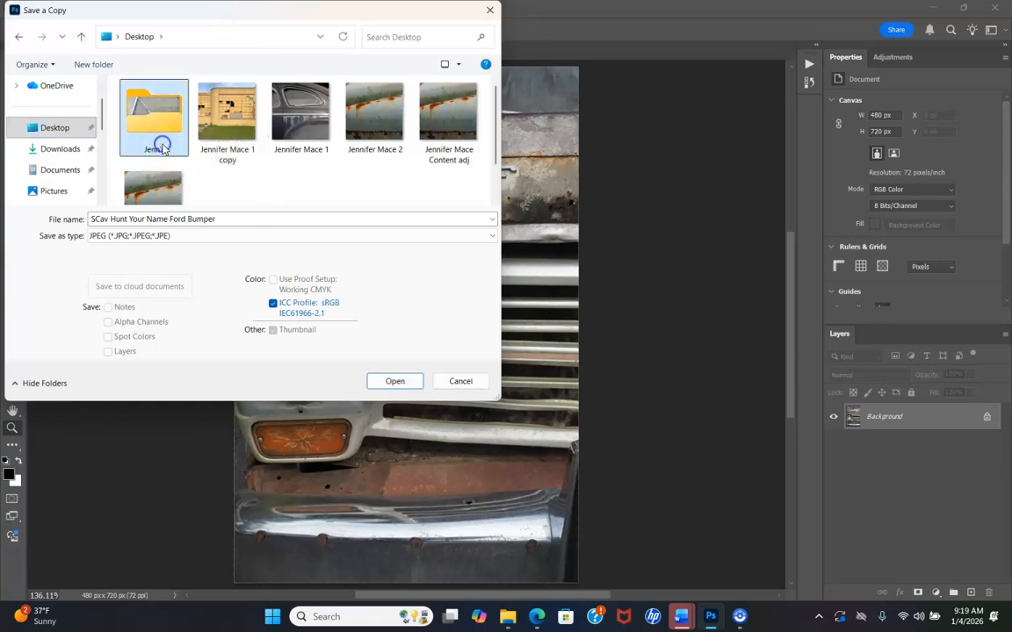
left_click(408, 387)
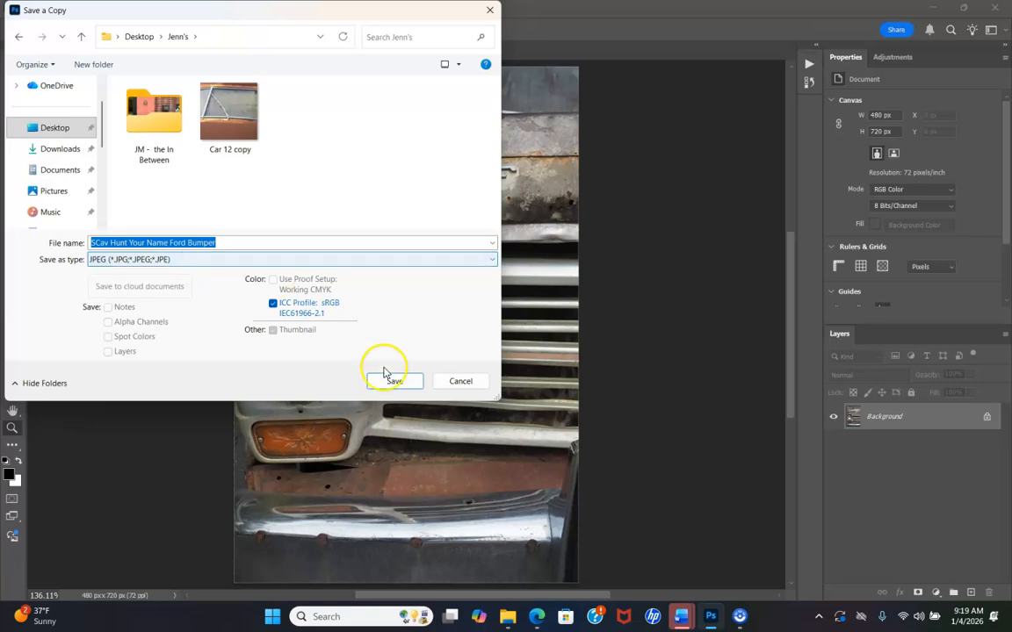
left_click(392, 382)
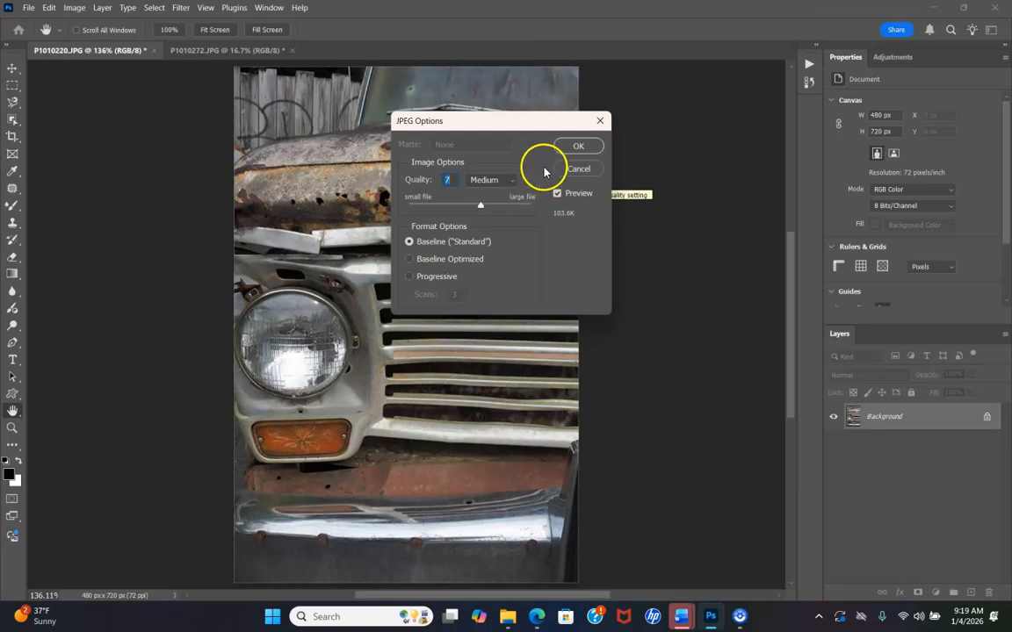
left_click(575, 147)
Close P1010220.JPG without saving its changes, so the full-size original is not overwritten.
key("z")
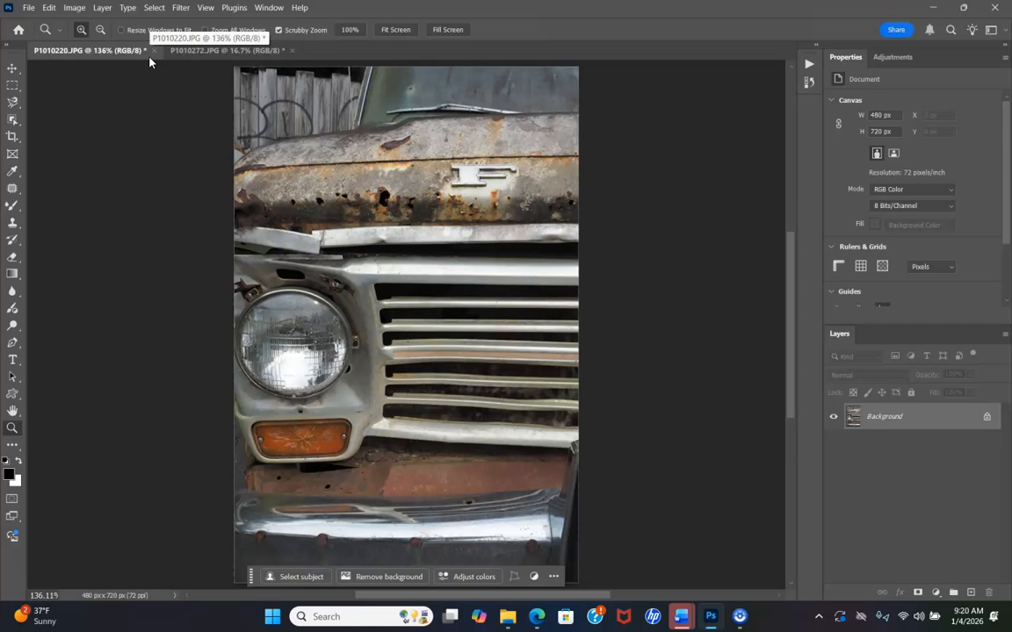
left_click(153, 50)
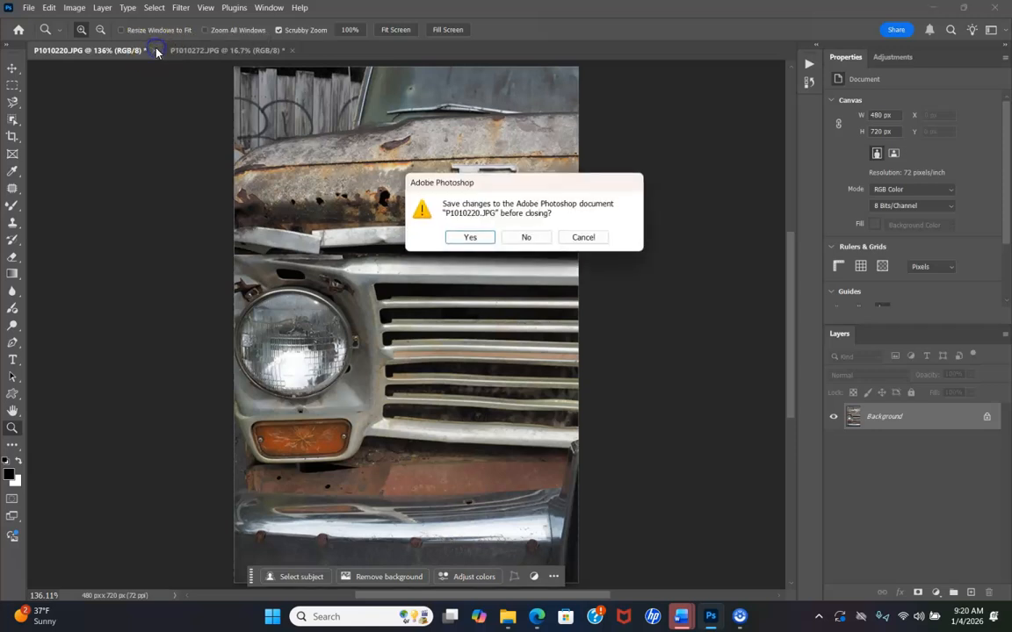
left_click(527, 238)
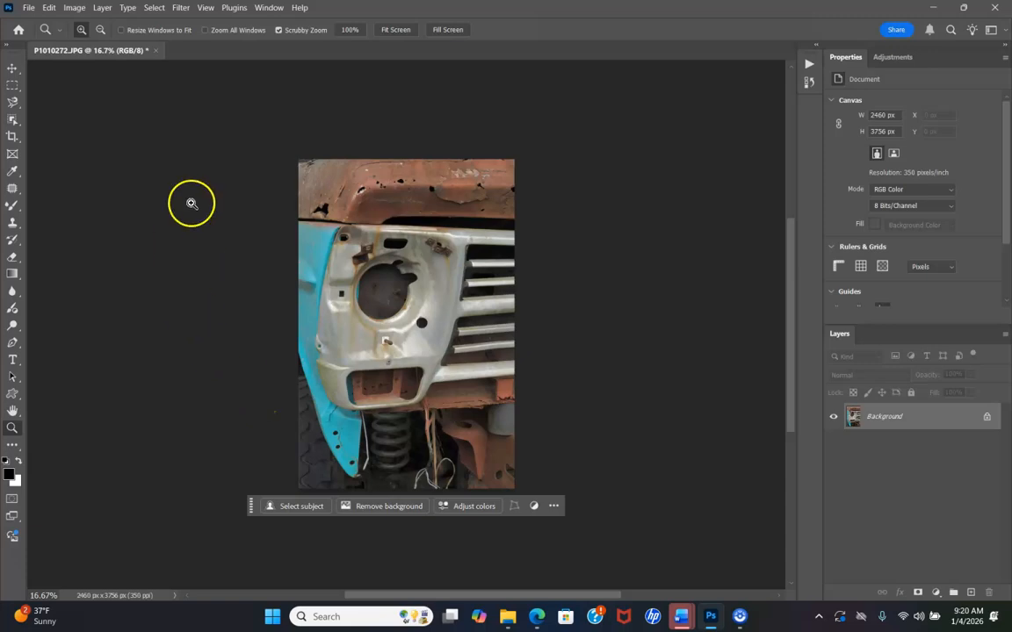
Resize the aqua and rust bumper photo to a height of 10 inches and a resolution of 72 pixels/inch.
left_click(77, 8)
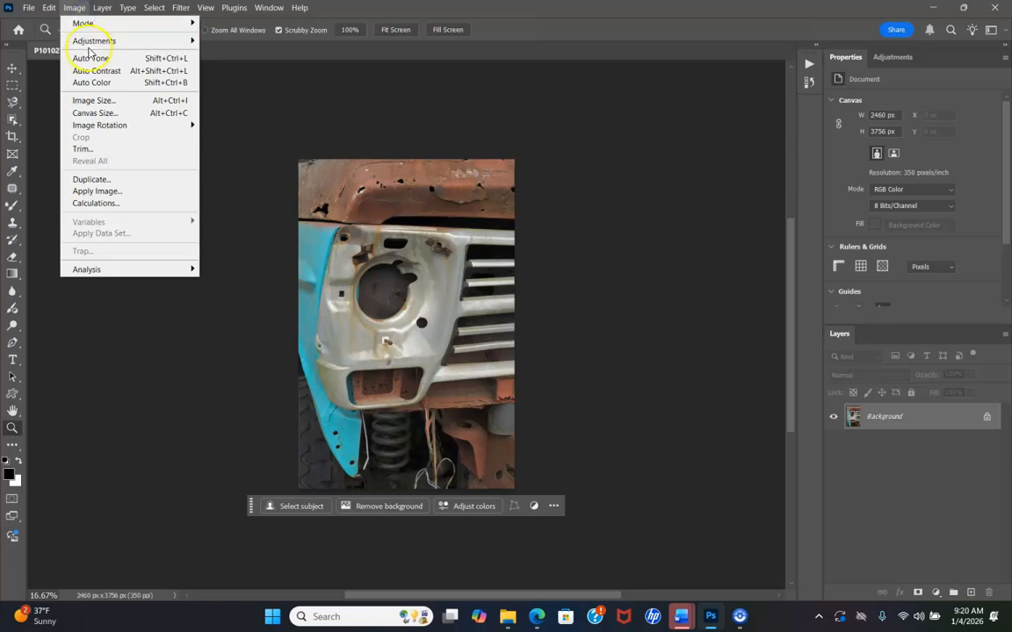
left_click(90, 100)
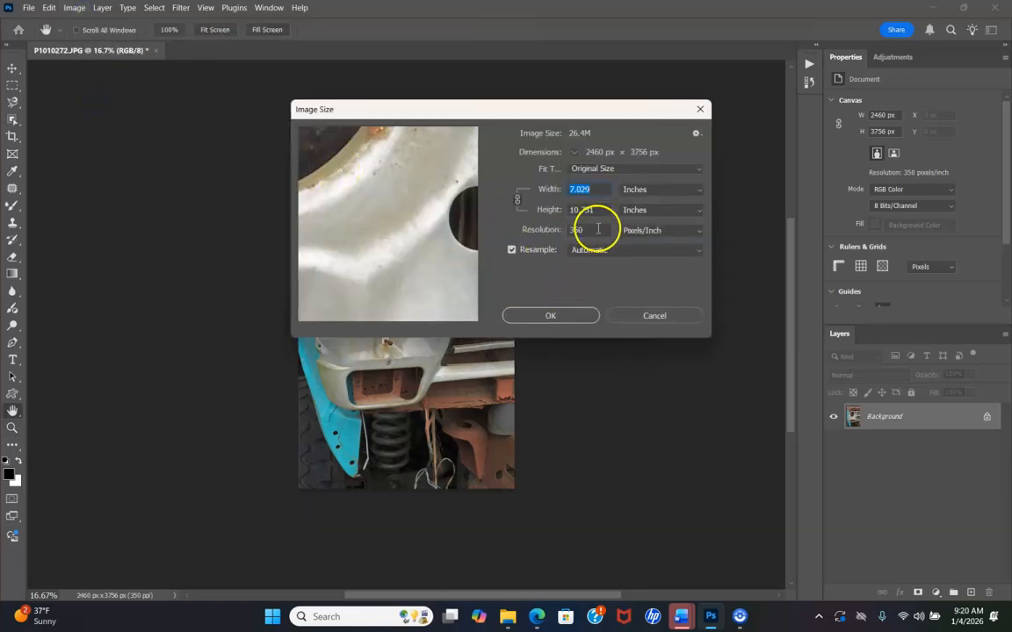
left_click(599, 208)
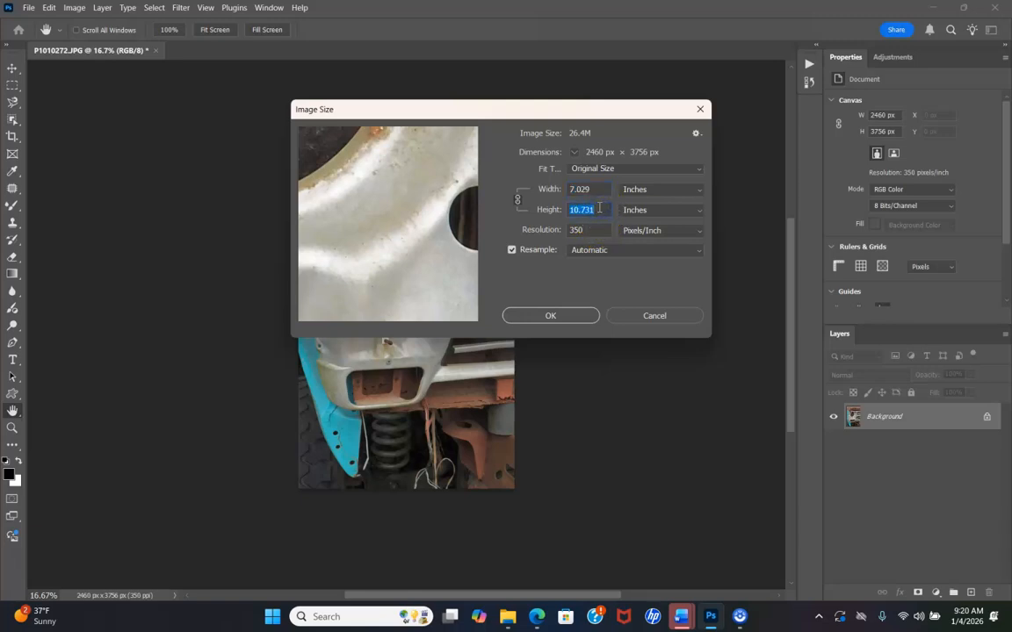
type("10")
left_click(592, 227)
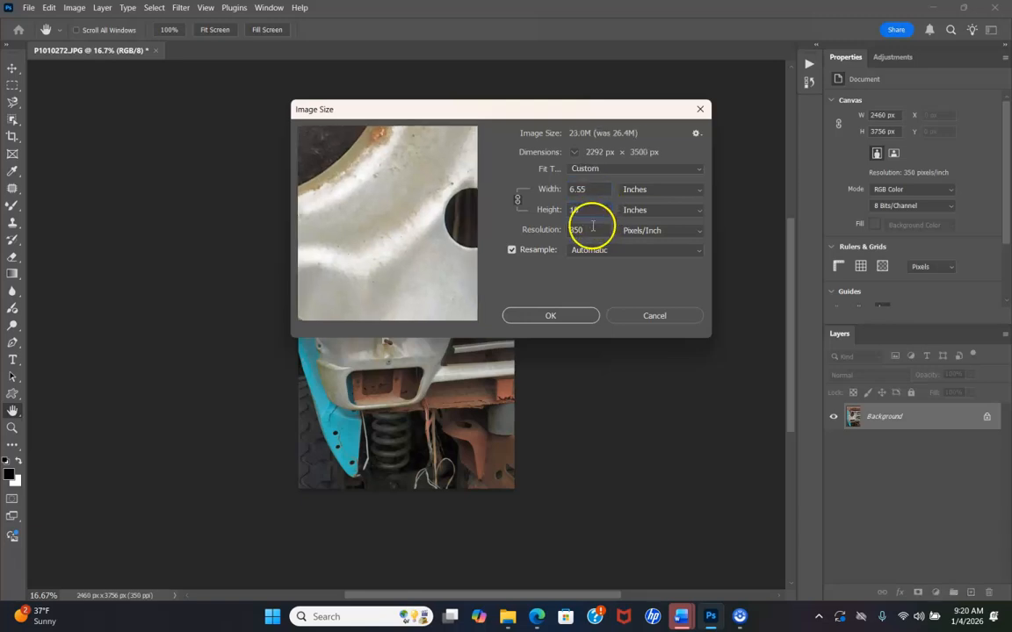
type("72")
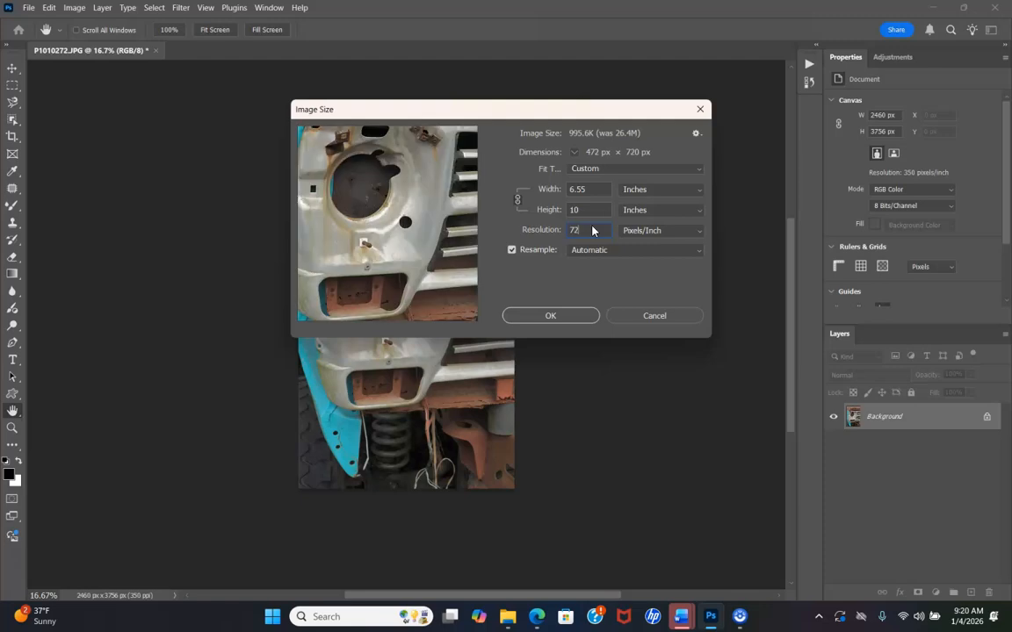
left_click(550, 316)
Start saving the resized photo as a new file and name it "Scav Hunt Your Name Aqua and Rust Bumper".
key("z")
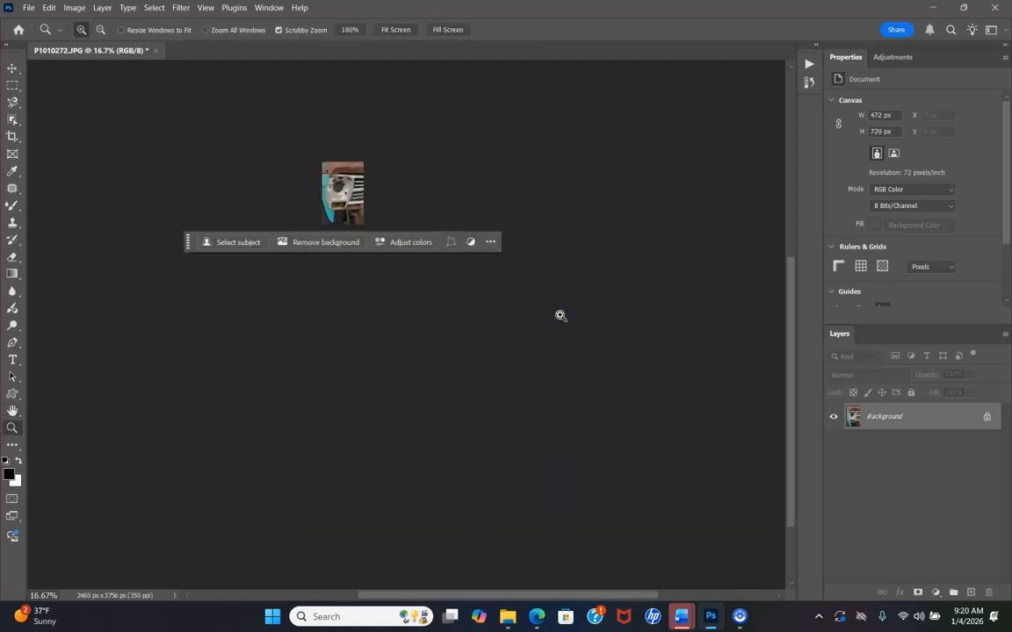
left_click(329, 191)
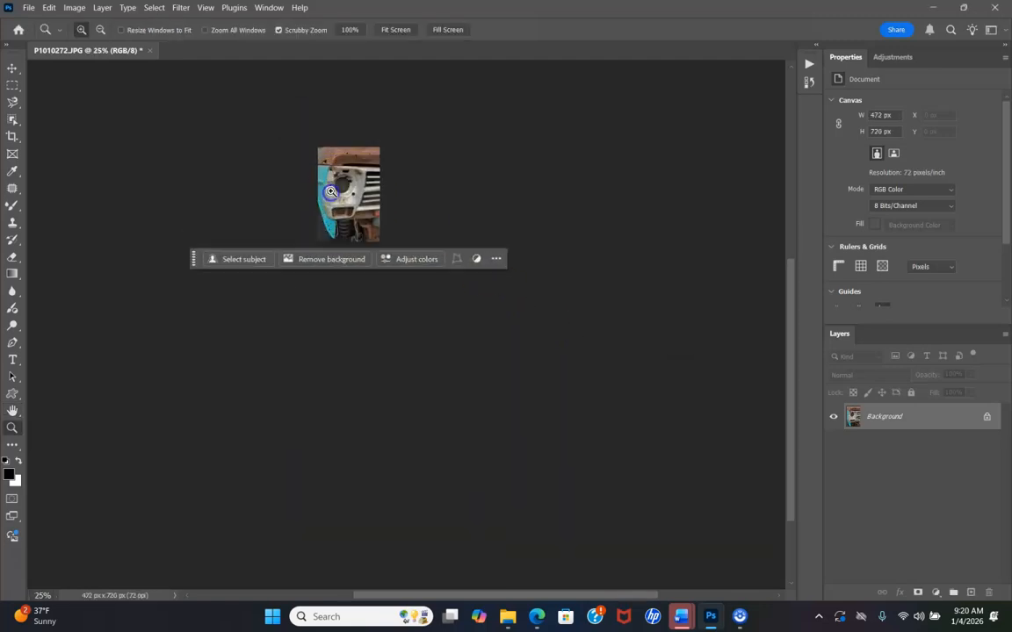
left_click(331, 192)
left_click(330, 192)
left_click(331, 191)
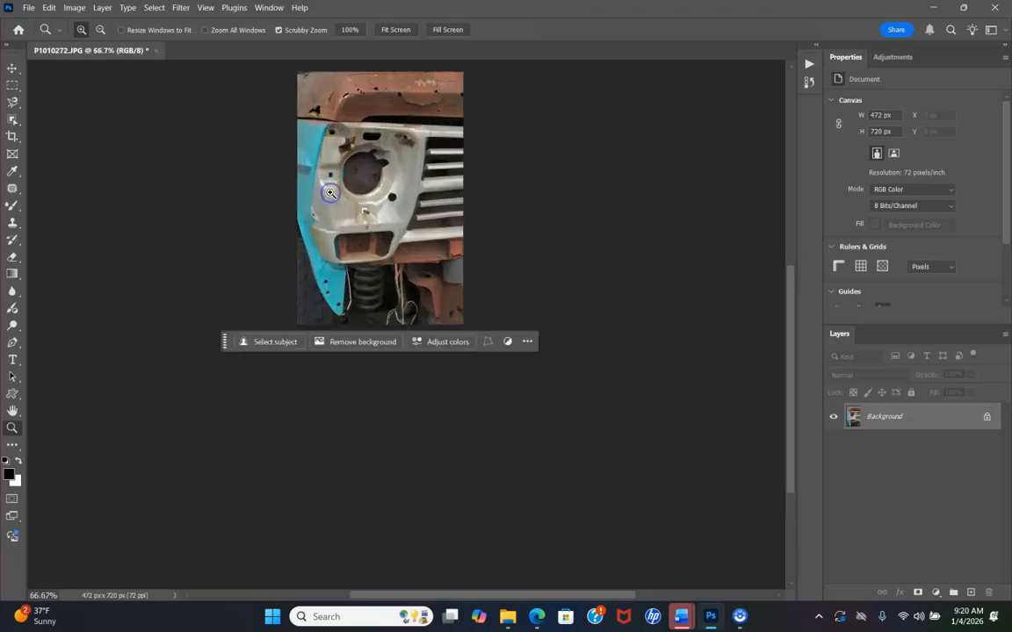
left_click(31, 9)
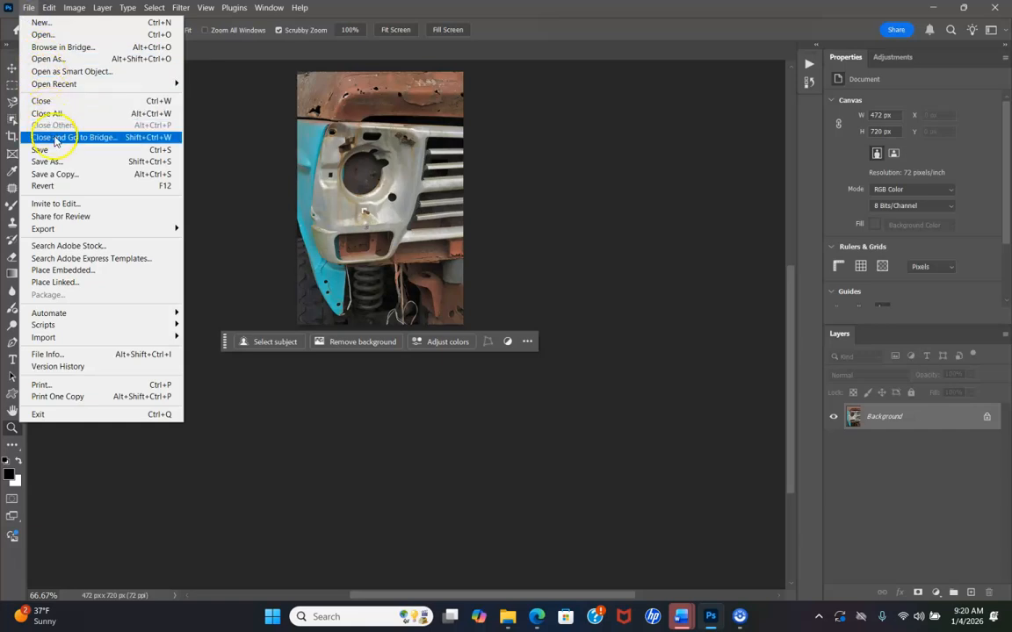
left_click(65, 164)
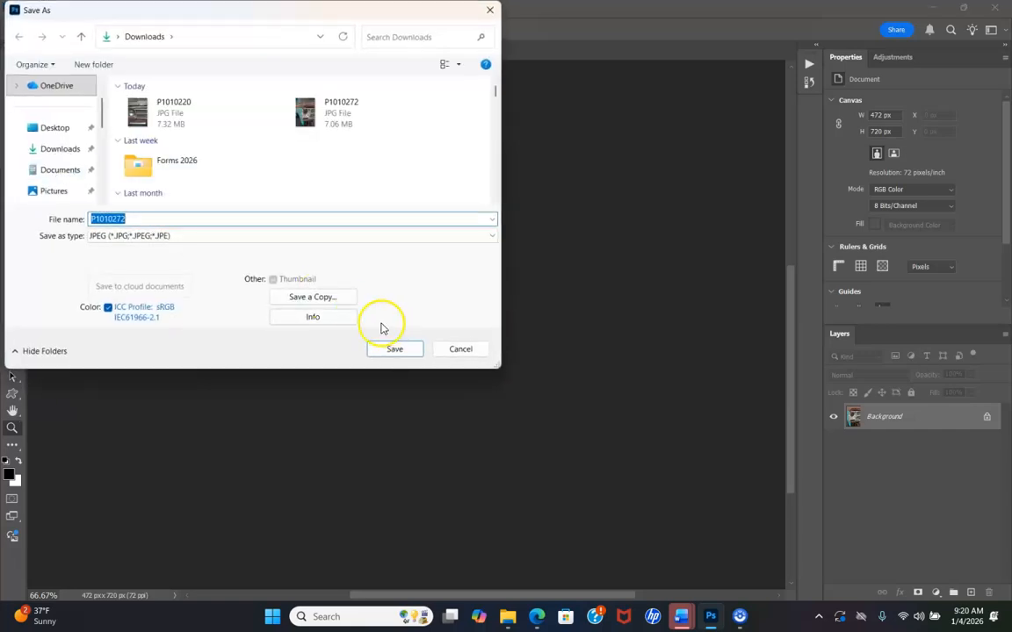
type("Scav")
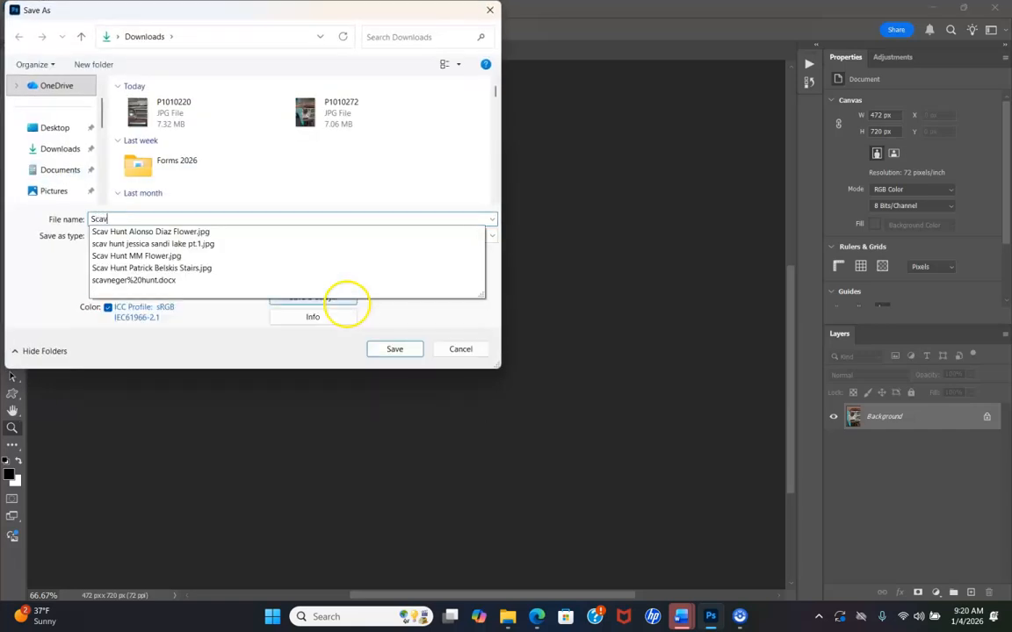
type(" Hunt")
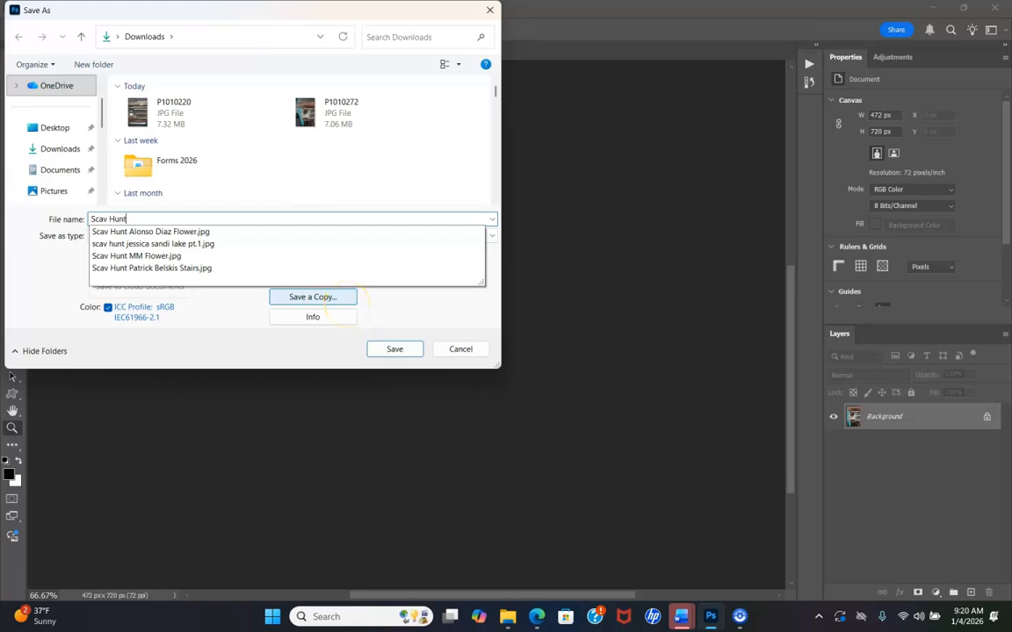
type(" Your Name")
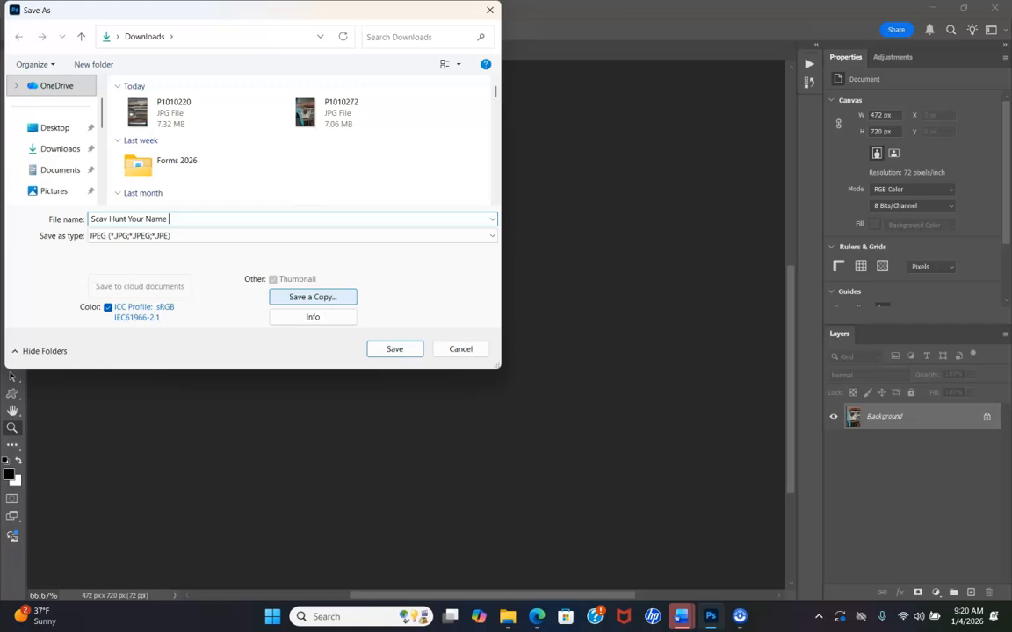
type(" Aqua and Rust Bumper")
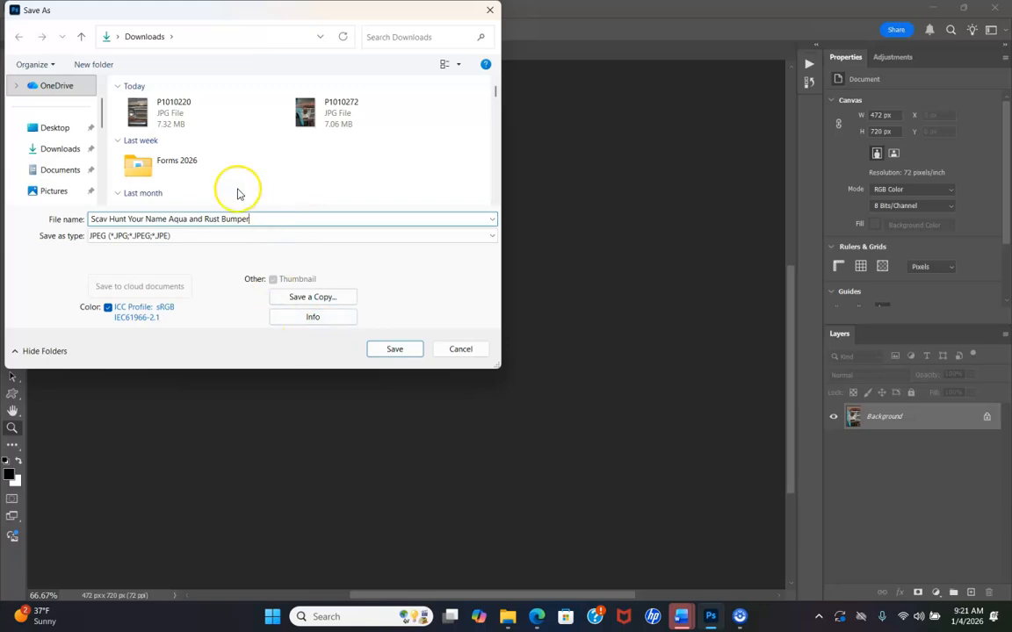
Save the file as JPEG (*.JPG;*.JPEG;*.JPE) into the personal folder on the Desktop, with quality 7 (Medium) and the Baseline ("Standard") format.
left_click(70, 132)
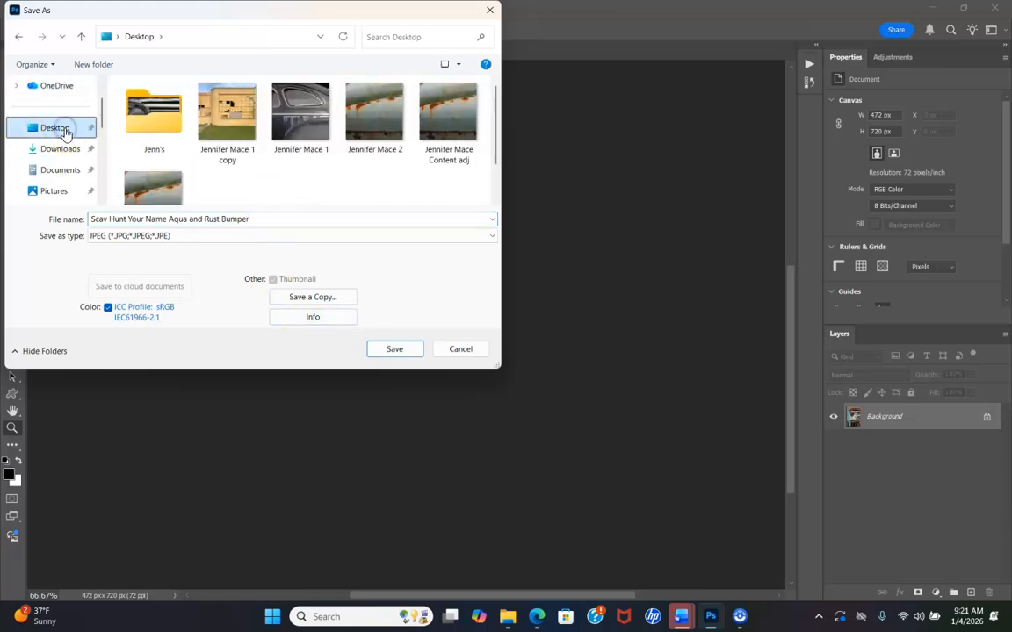
left_click(155, 125)
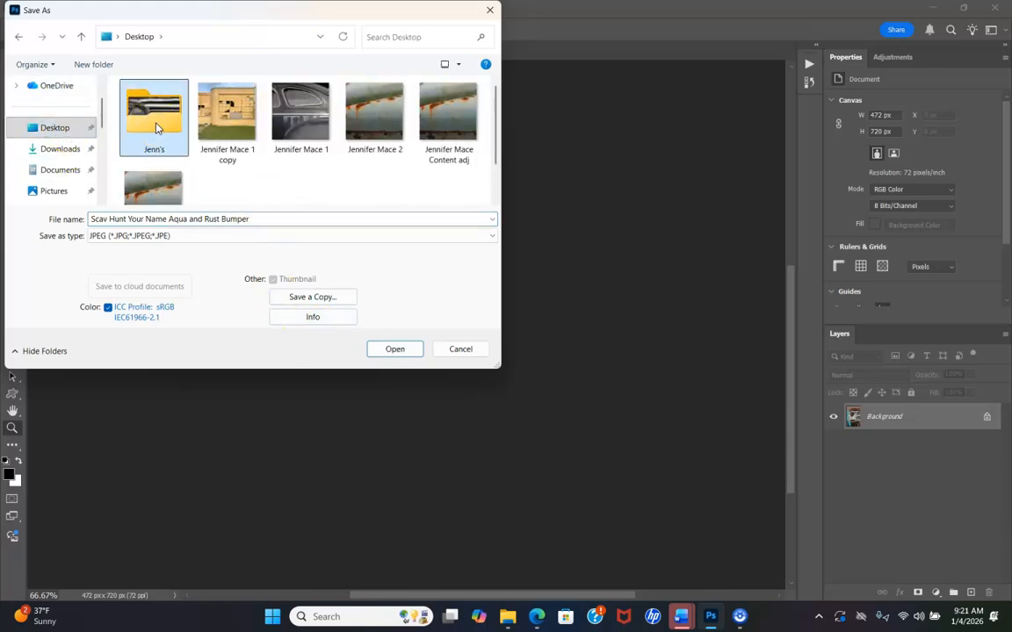
double_click(155, 125)
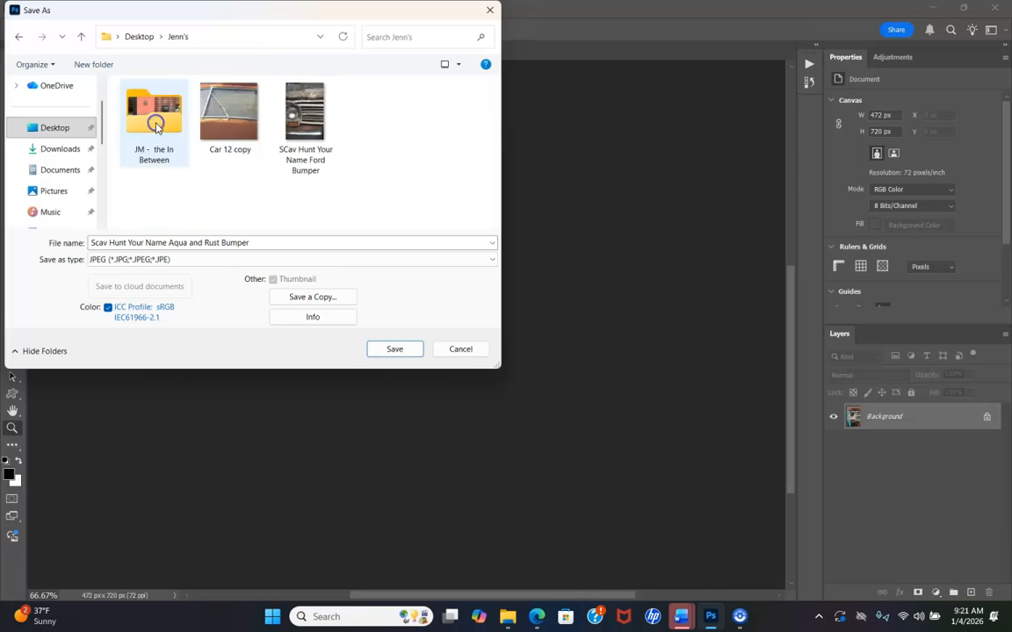
left_click(239, 261)
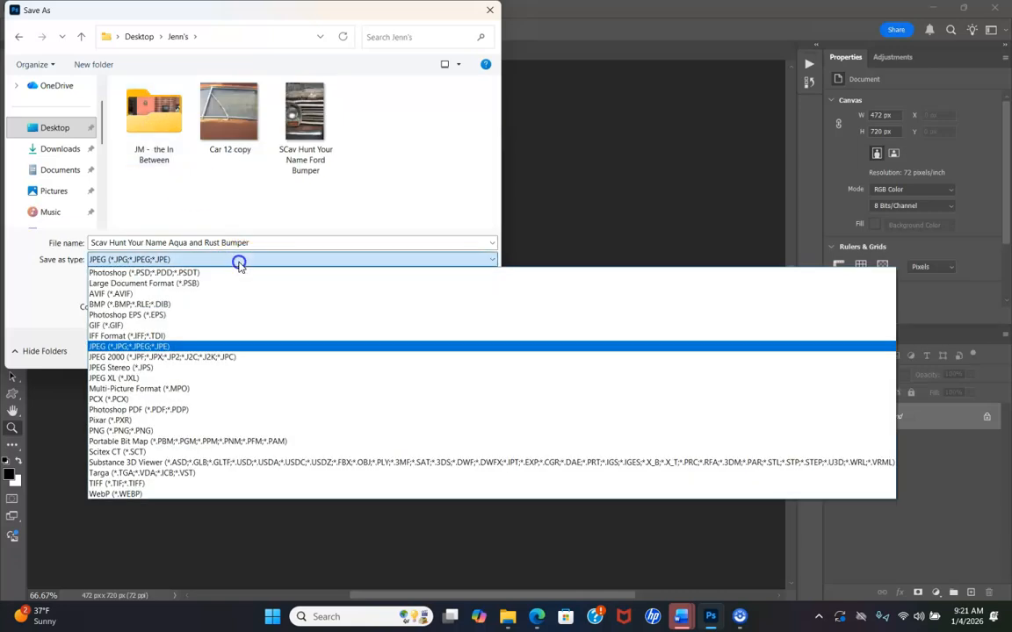
left_click(188, 346)
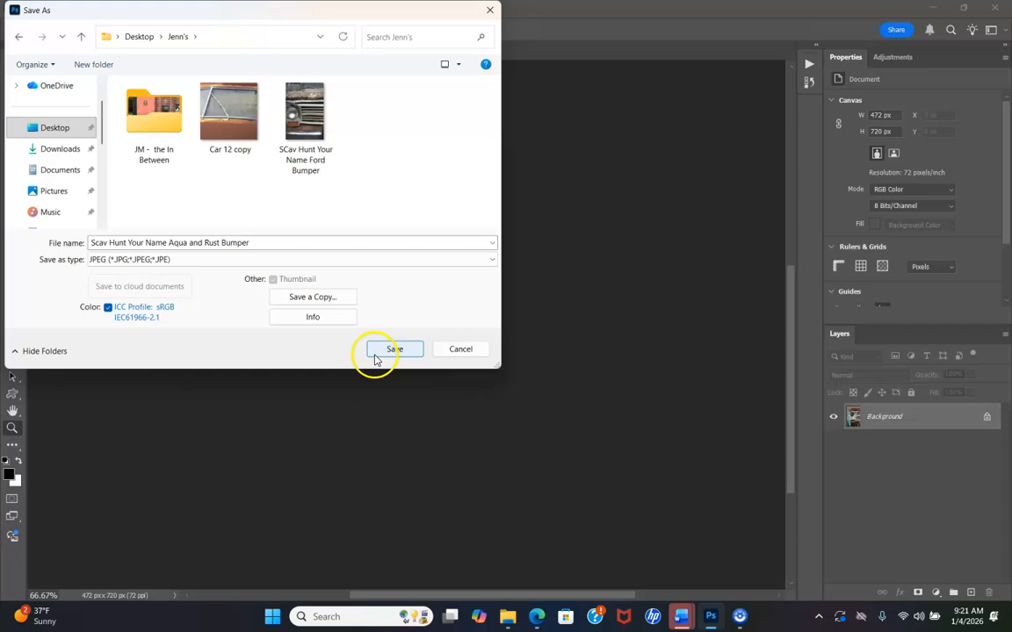
left_click(387, 351)
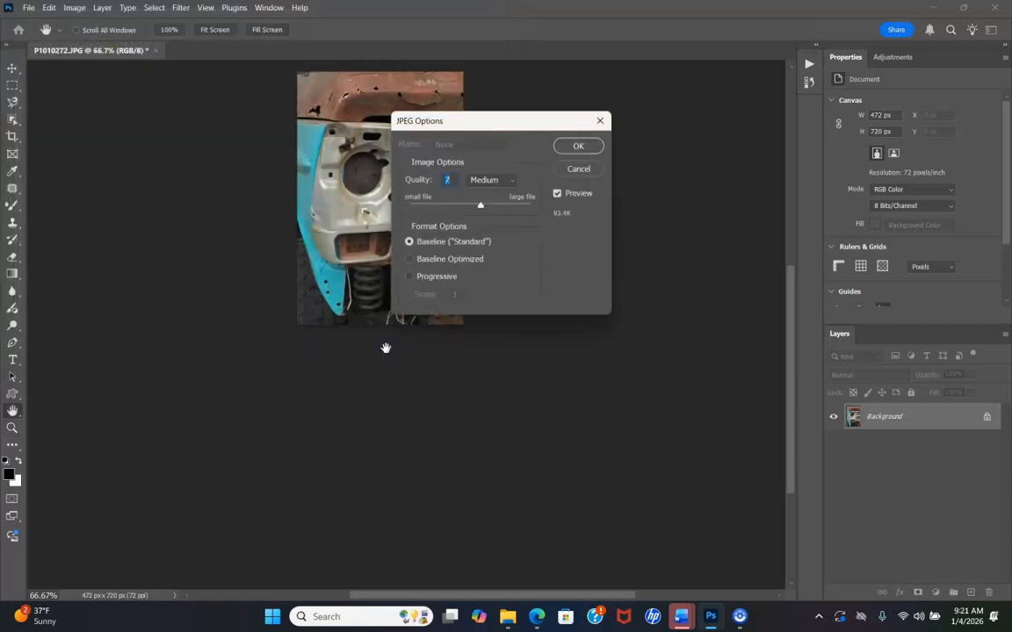
left_click(585, 147)
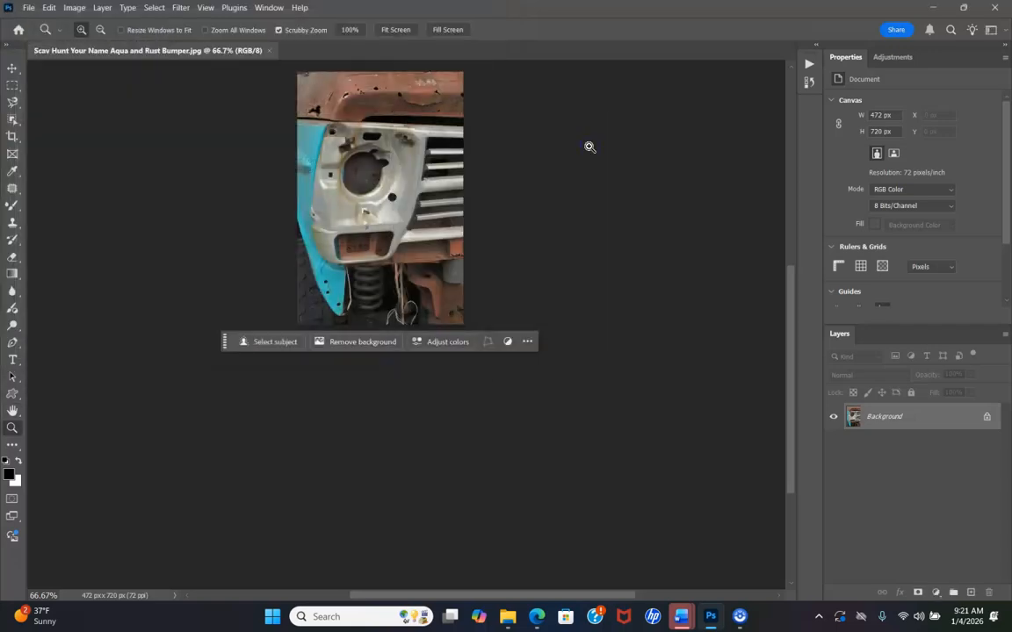